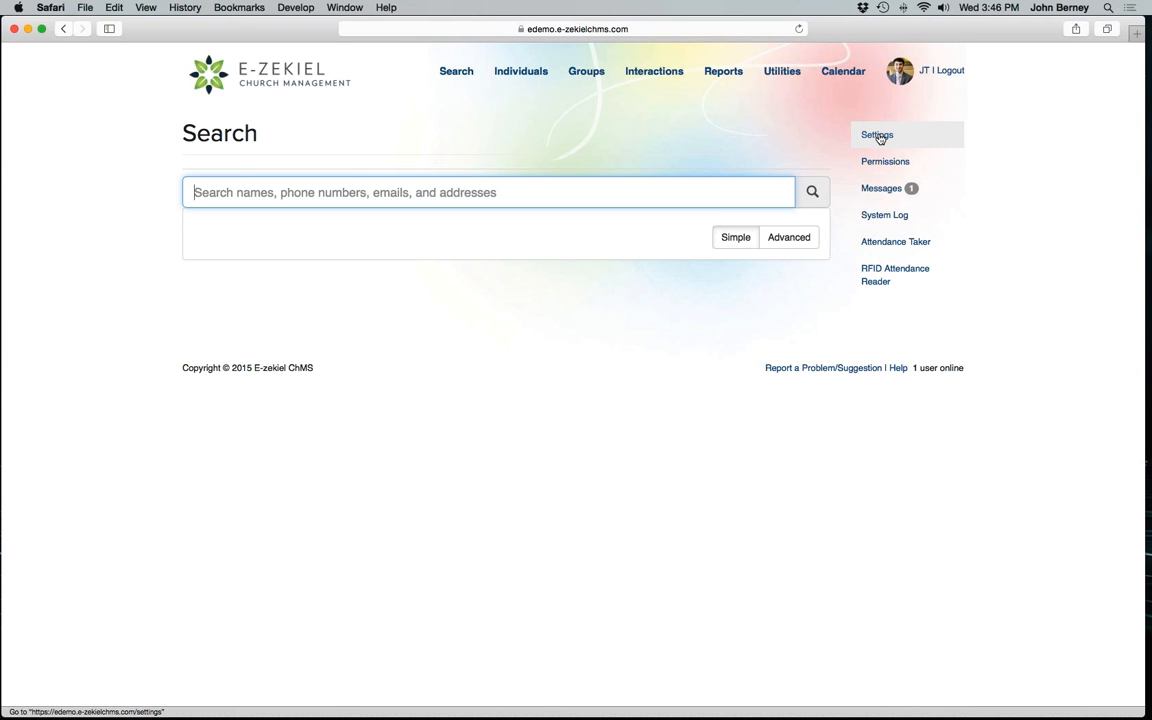
Review the label printer models in the Child Check-in Mode settings, keep Brother Ql-570/QL-710w - 2.44 Inches, and save.
click(879, 138)
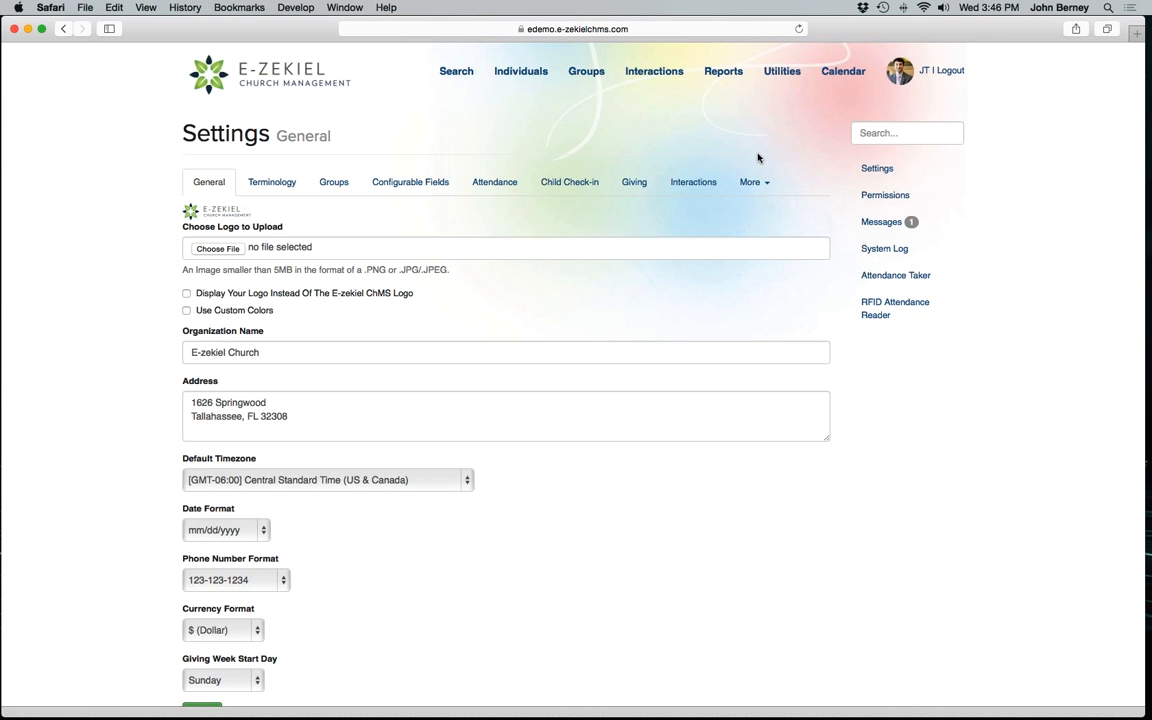
click(575, 190)
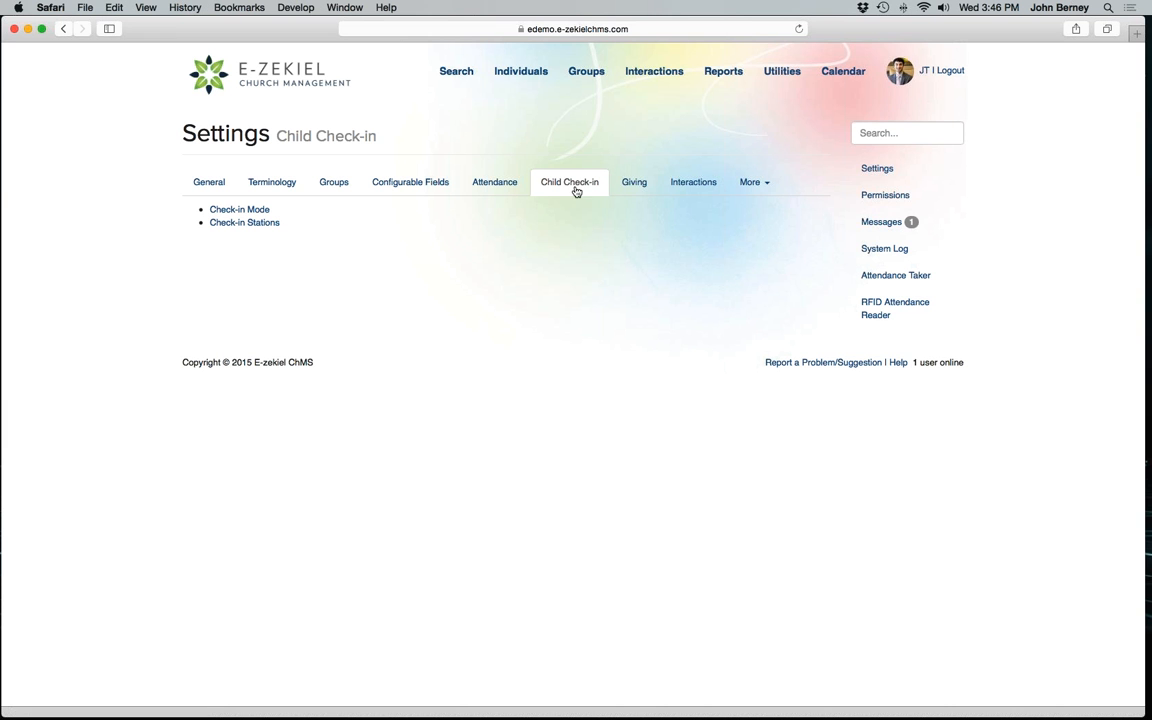
click(240, 210)
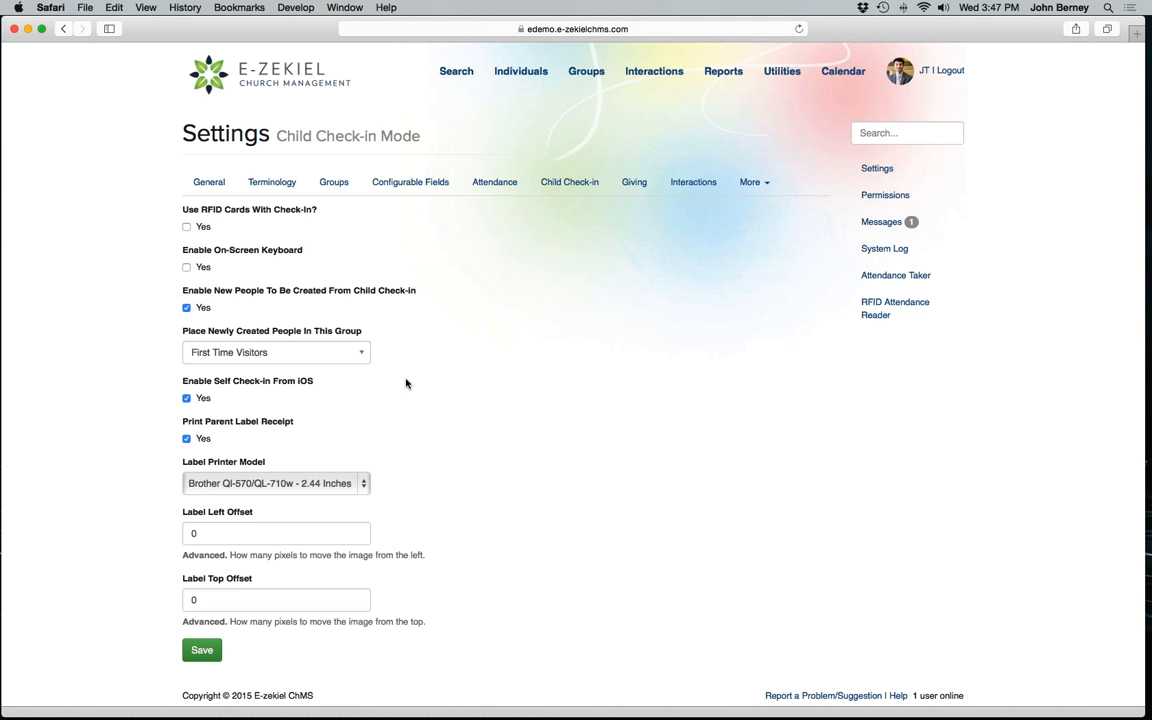
click(363, 485)
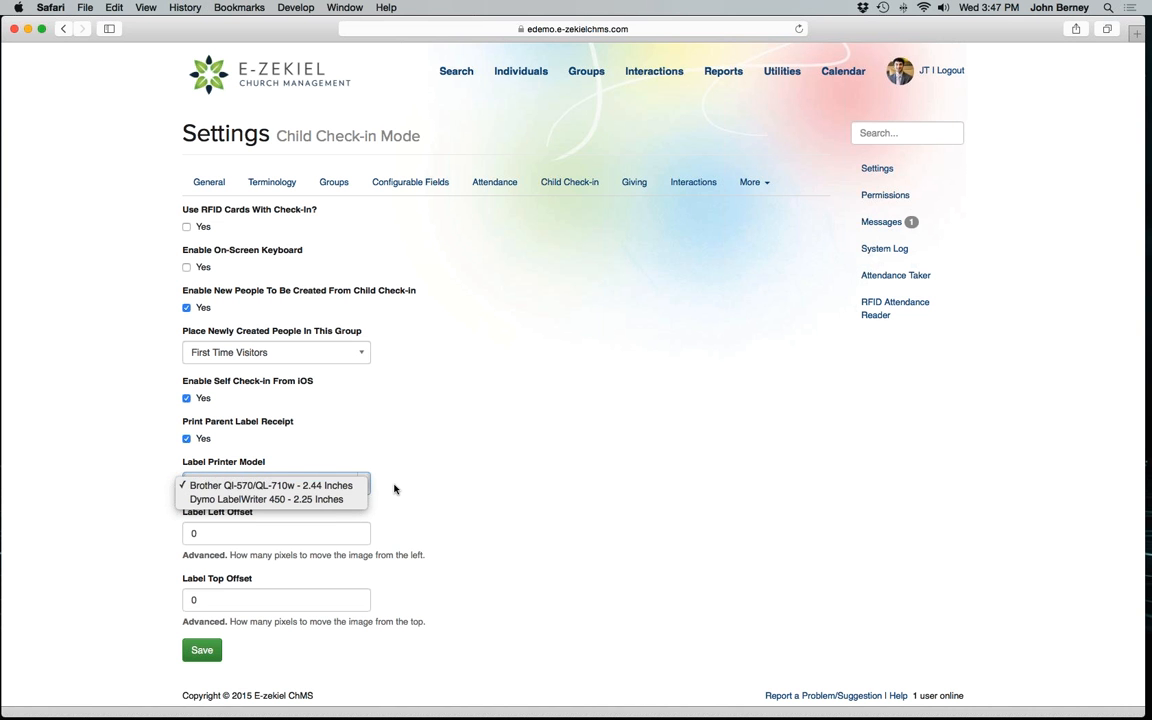
click(395, 489)
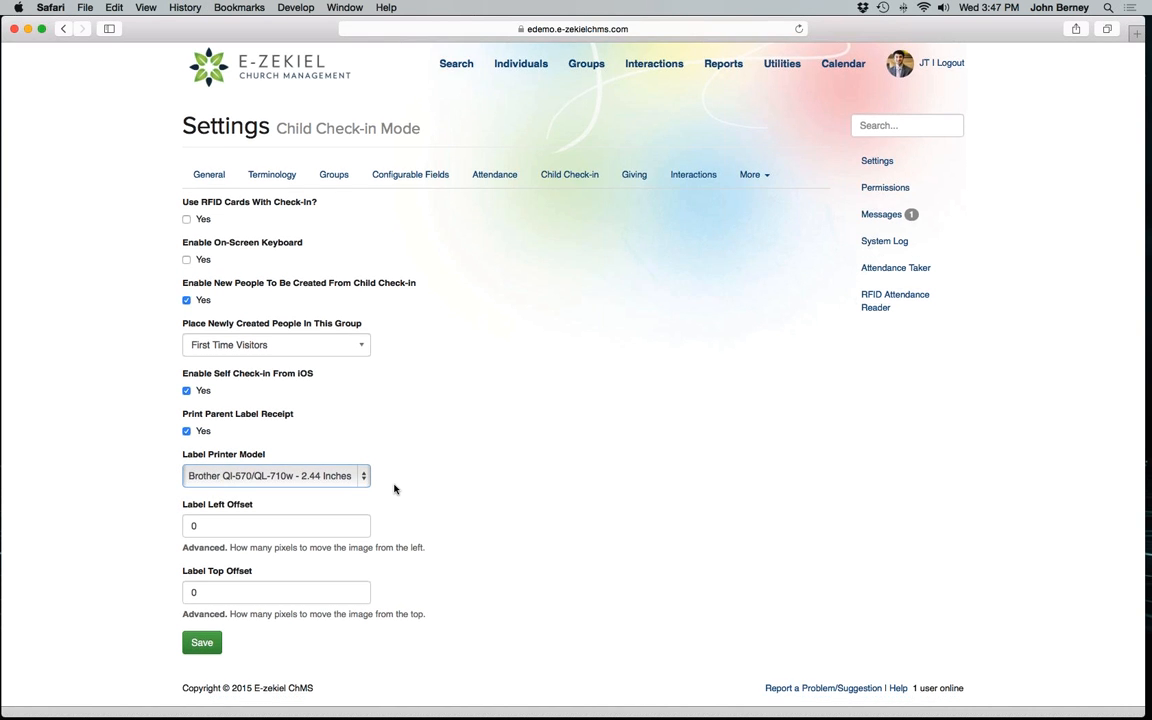
click(202, 650)
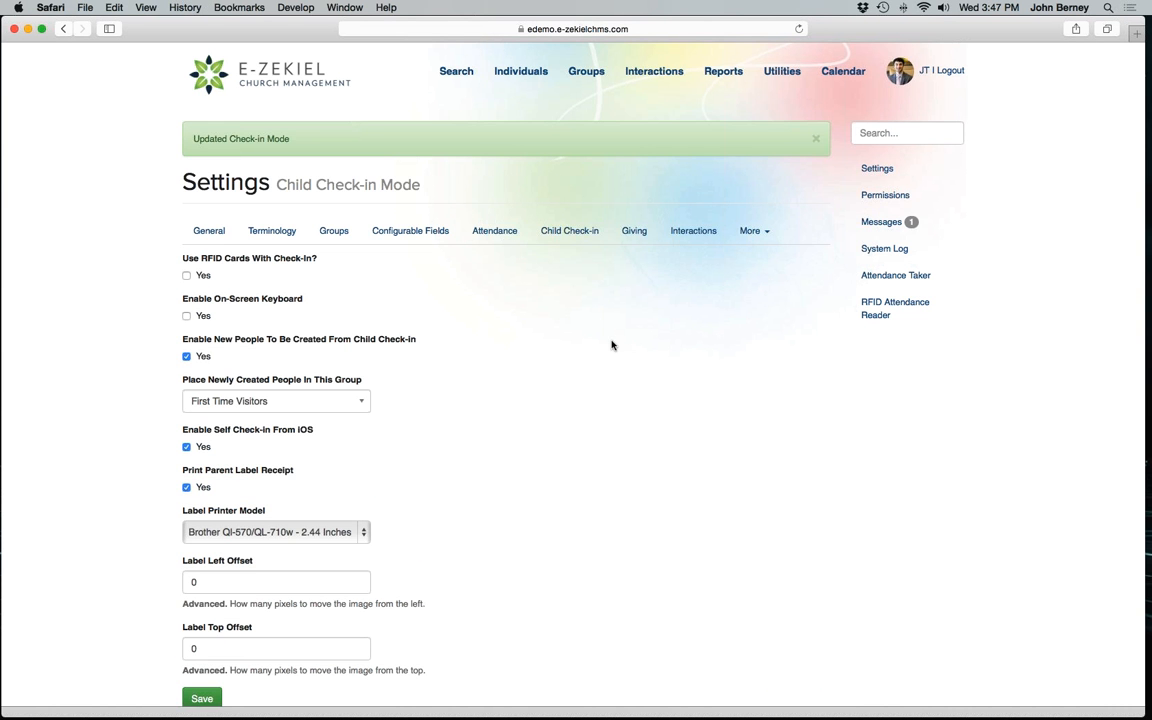
Review the Children's Atrium check-in station's options in the Child Check-in settings and save the station.
click(573, 240)
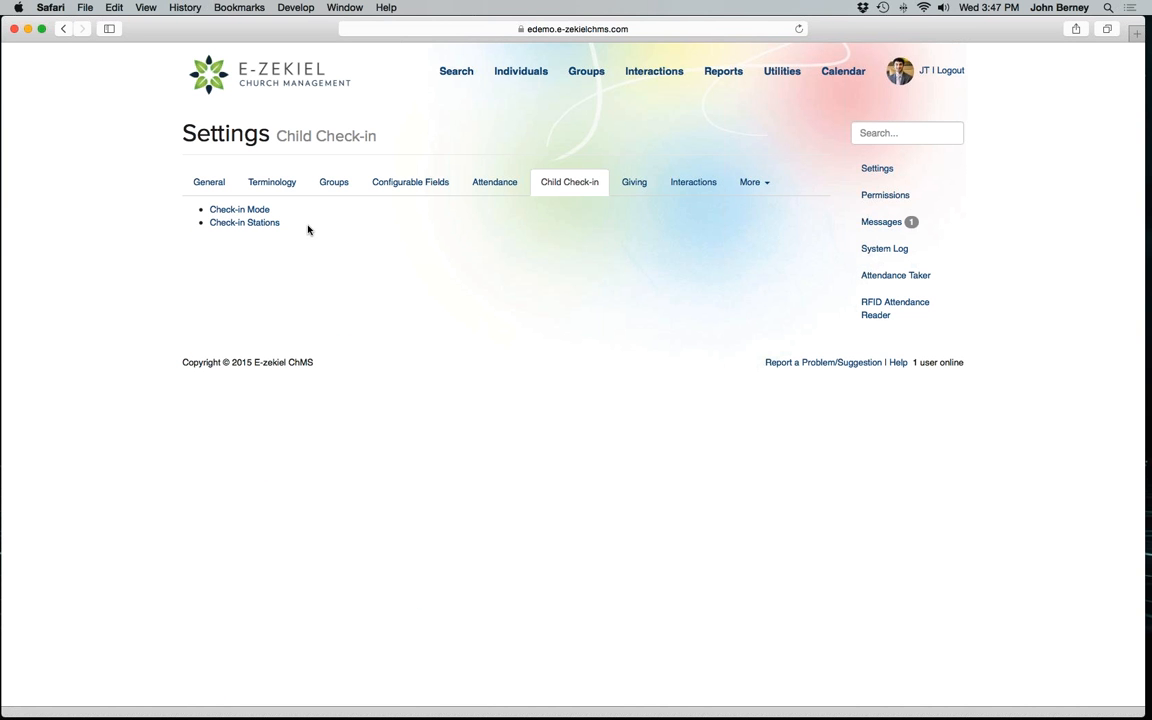
click(266, 224)
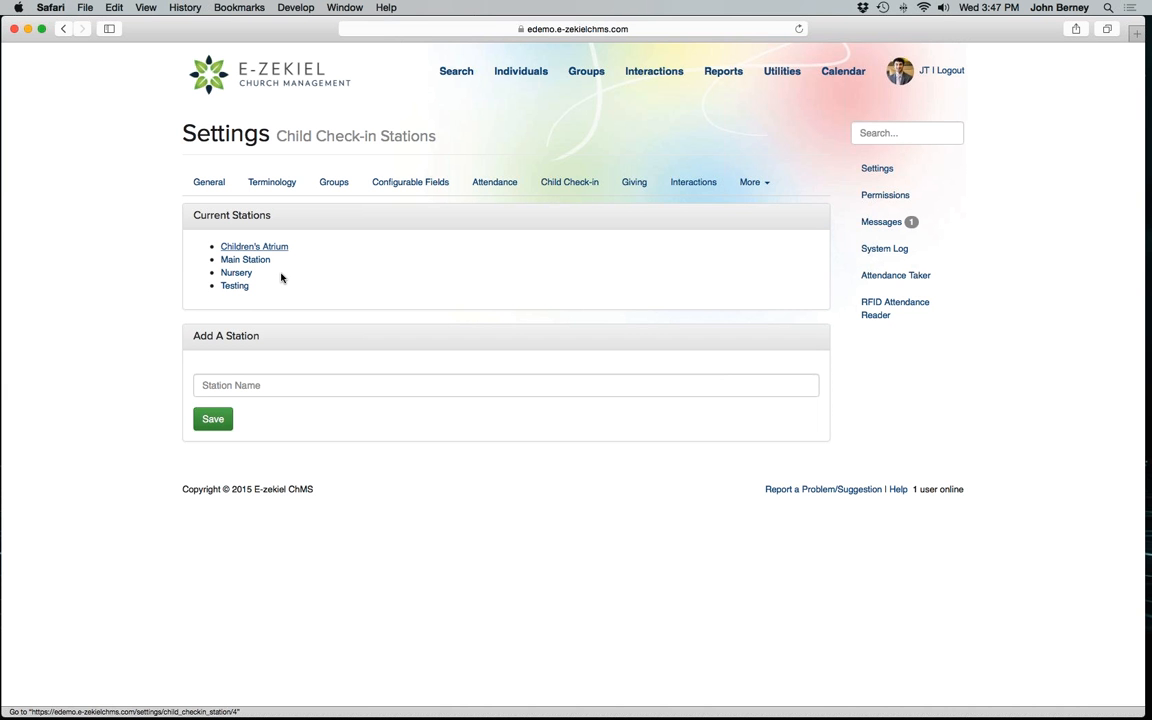
click(267, 247)
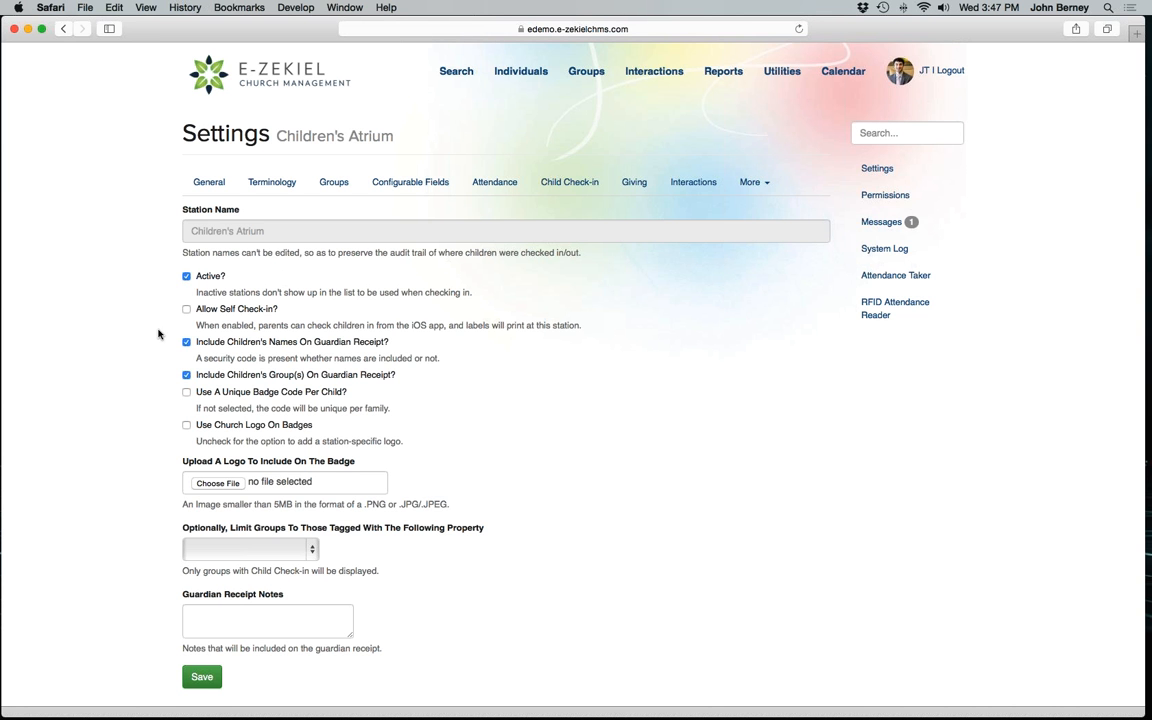
scroll(151, 396, down, 1)
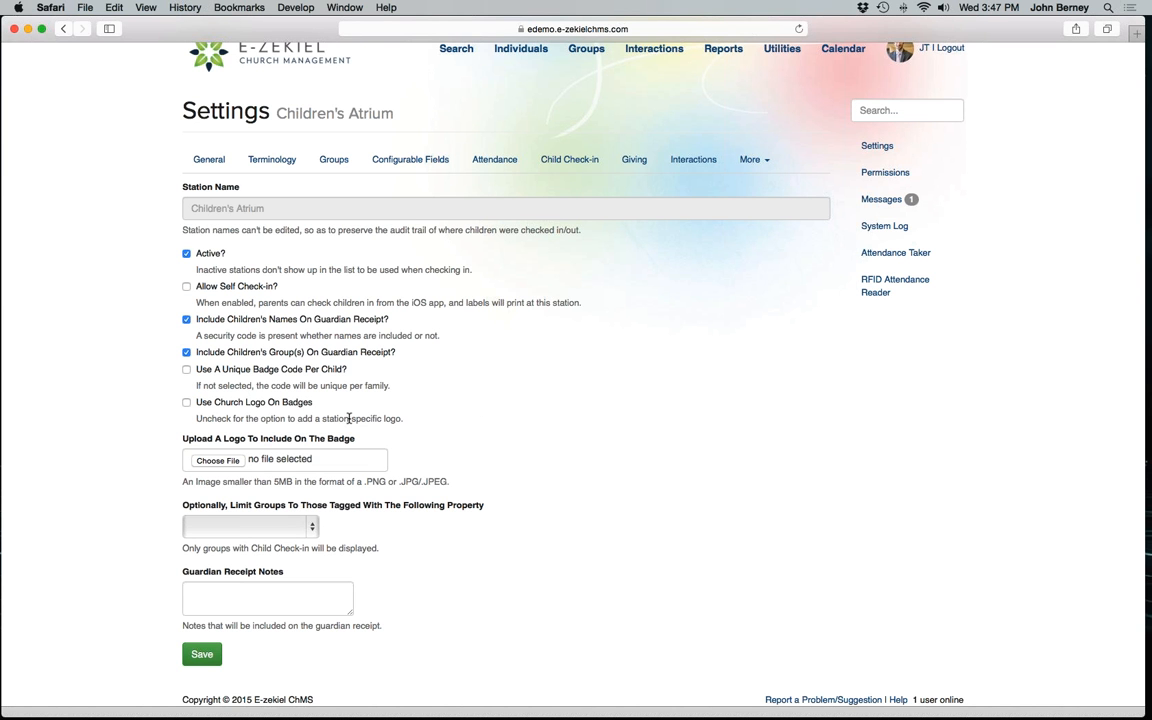
click(202, 655)
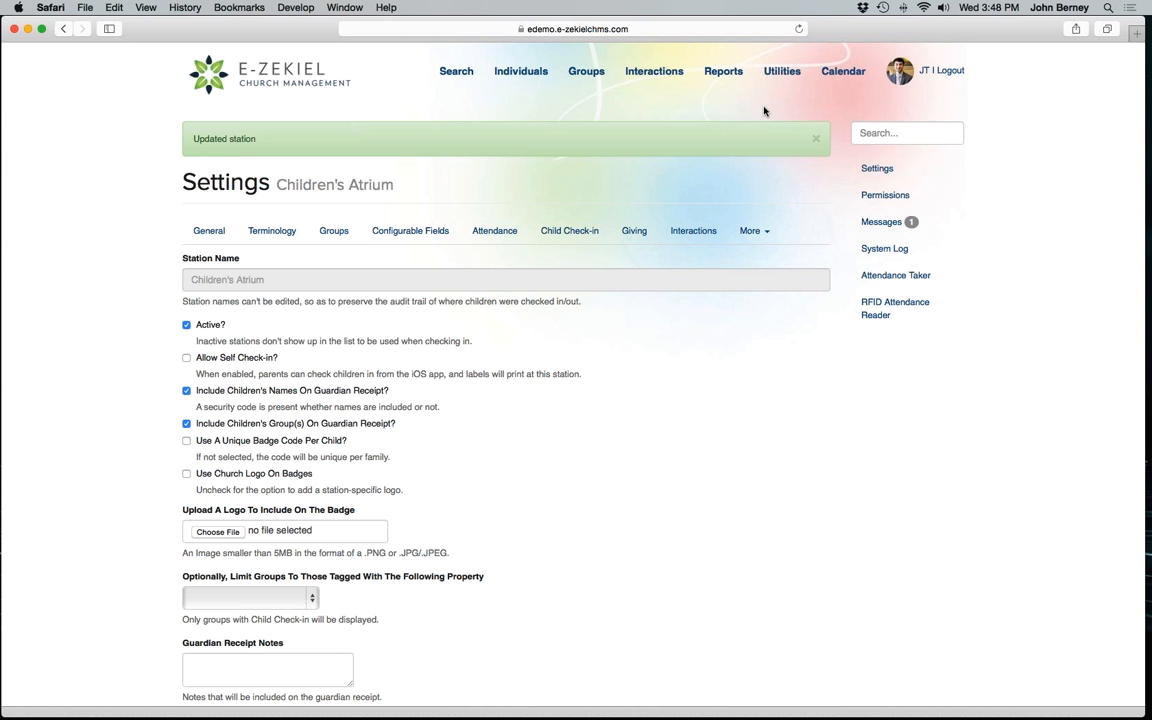
Open the Child Check-in utility.
click(772, 74)
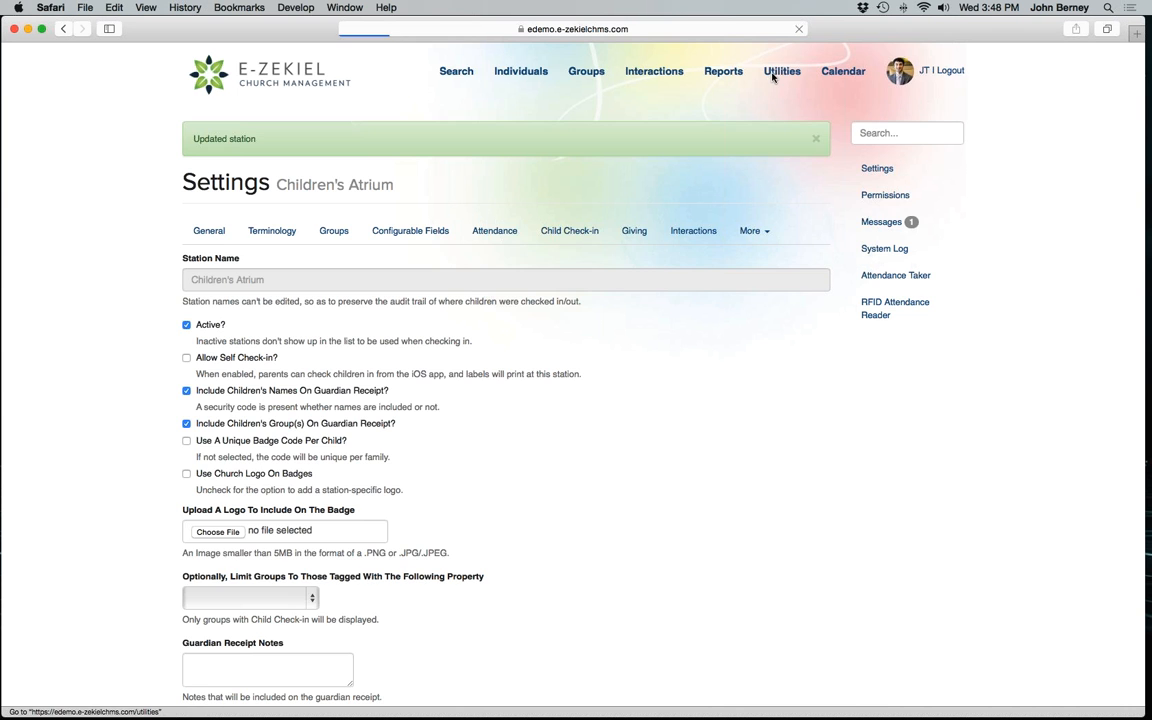
click(296, 183)
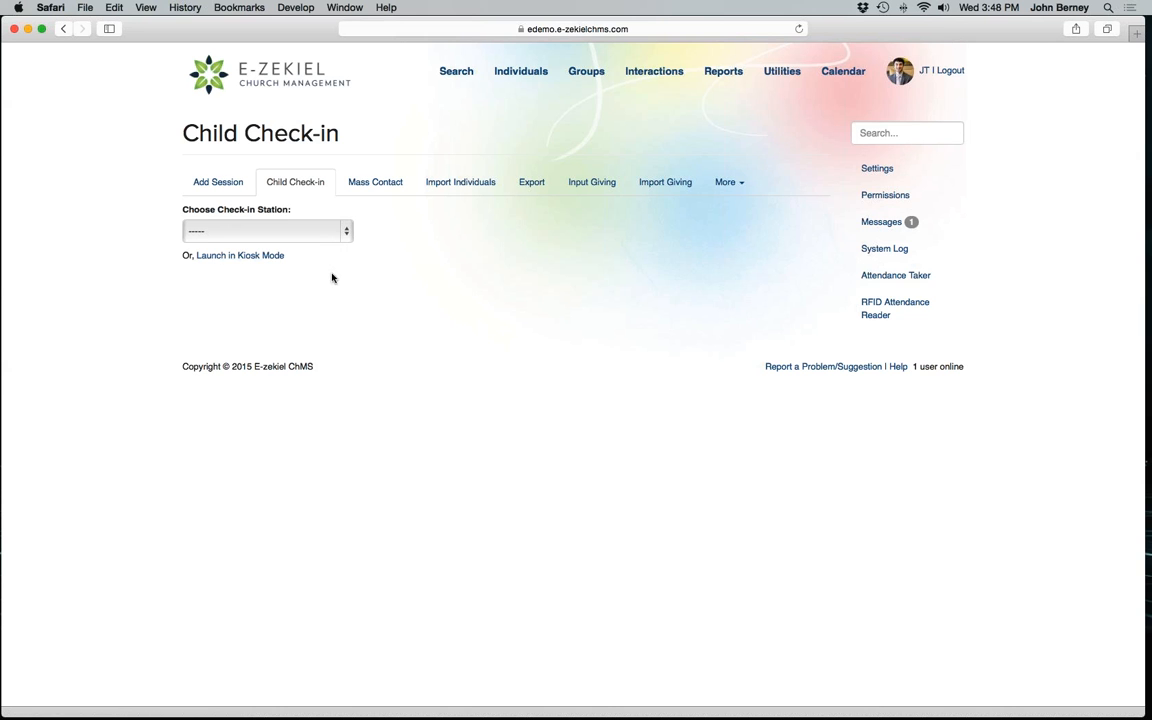
click(309, 237)
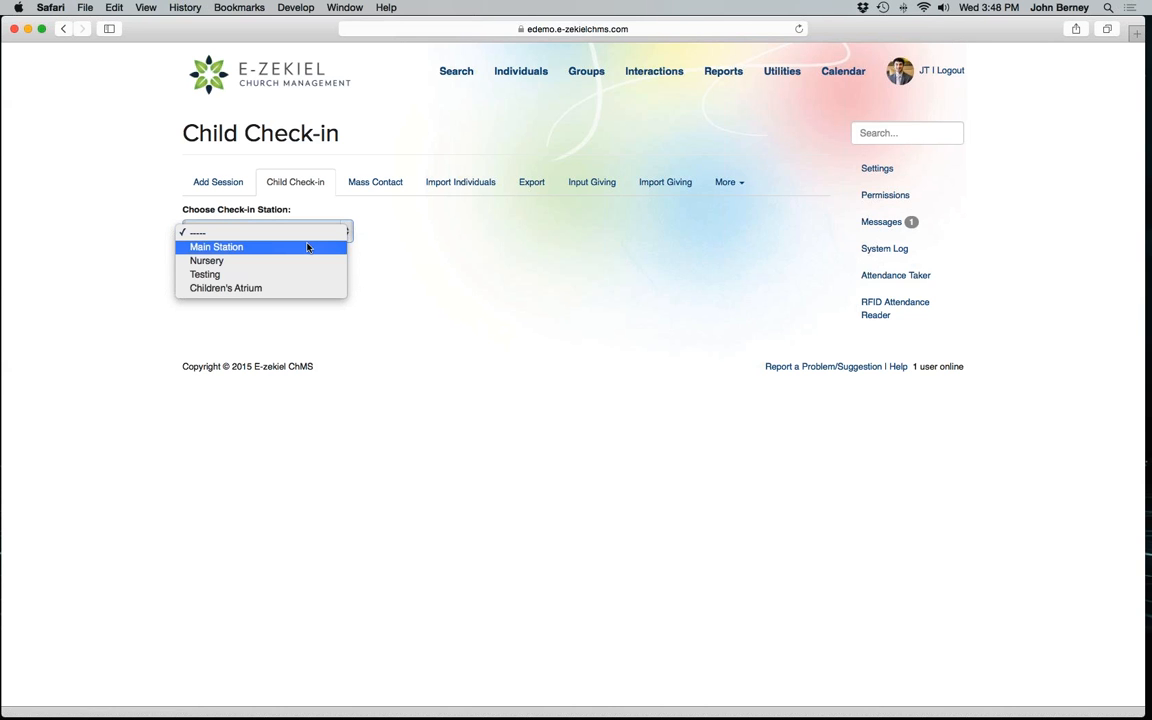
click(301, 261)
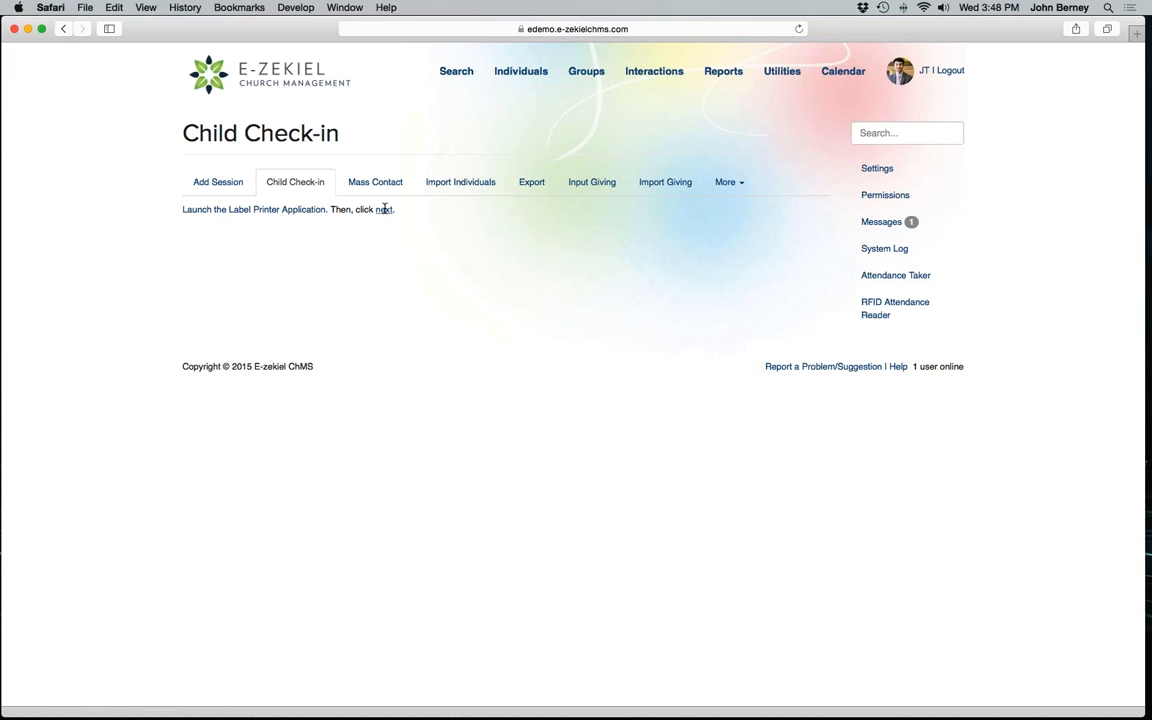
click(384, 209)
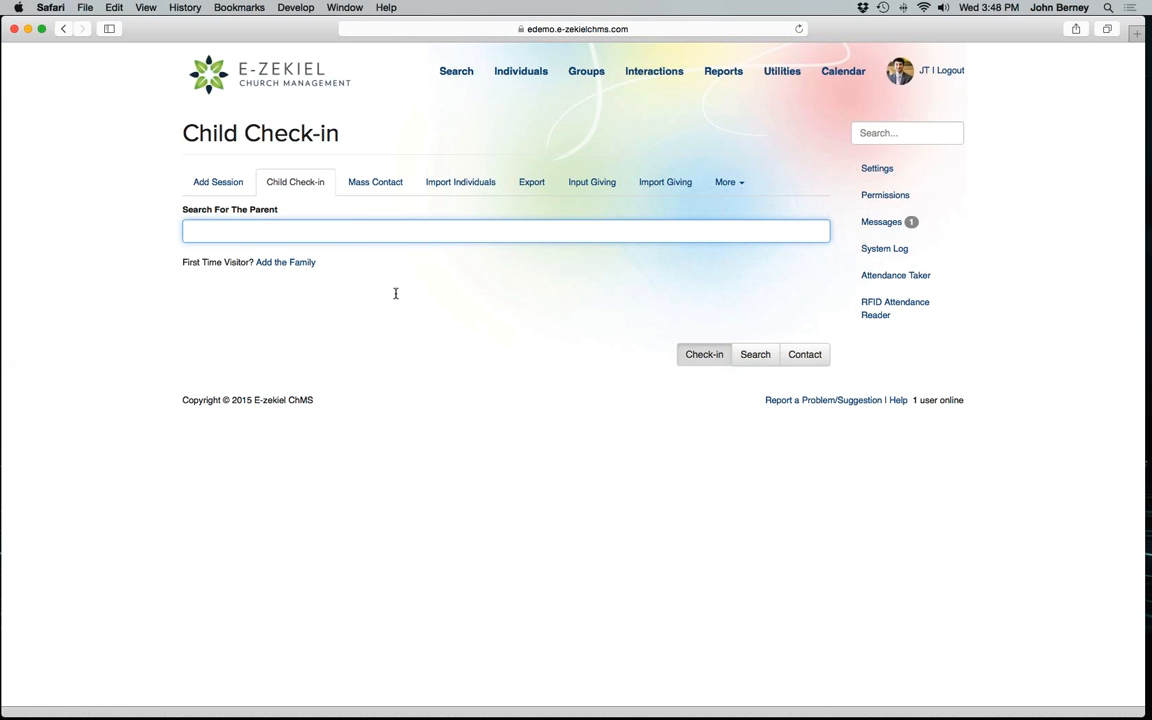
text(berney)
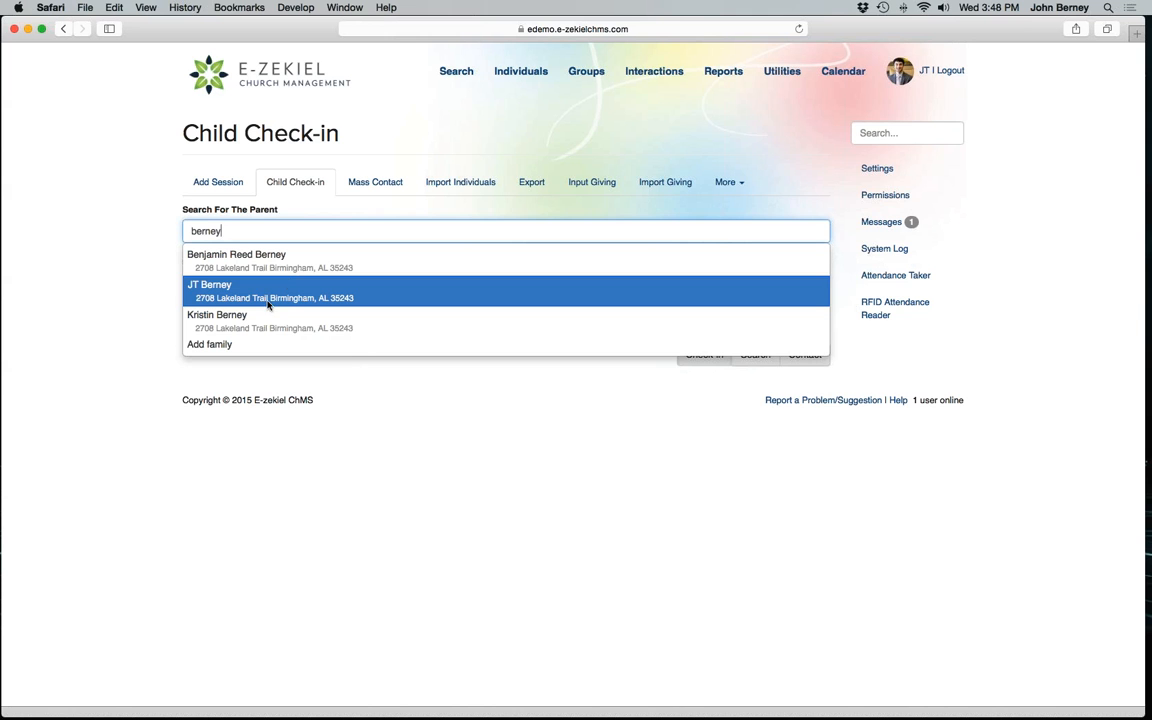
click(265, 301)
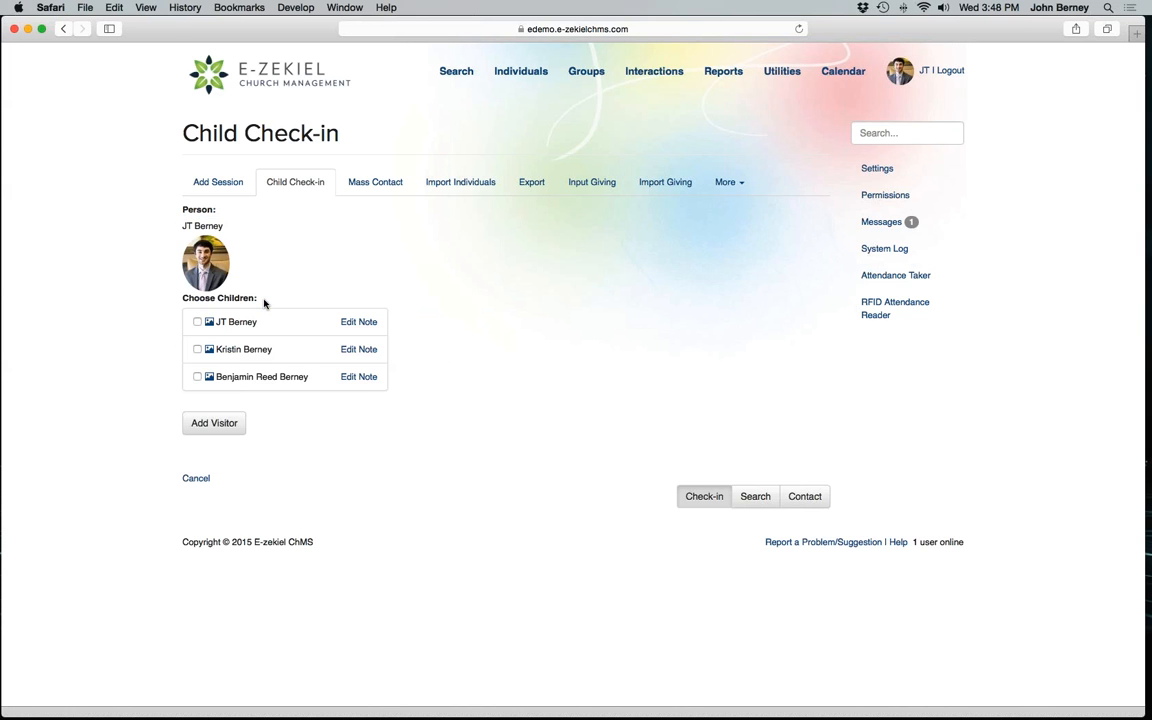
scroll(265, 303, left, 5)
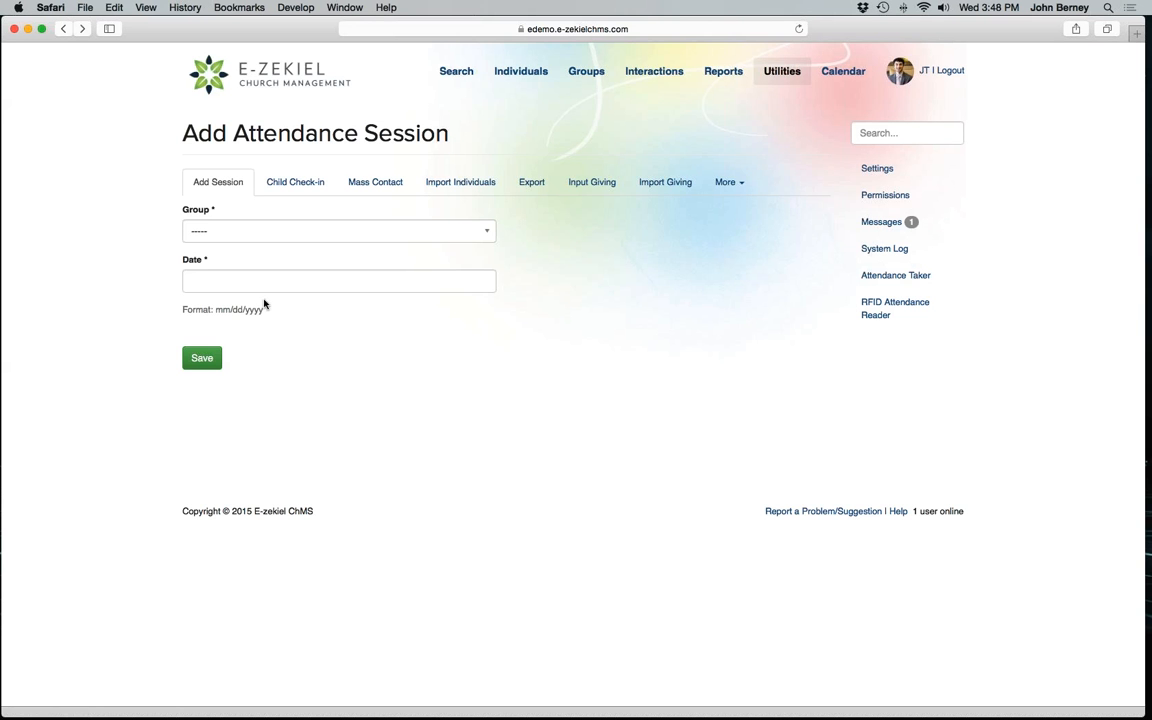
Start child check-in at the Nursery station, search for the parent by the start of the last name and select the father.
click(295, 182)
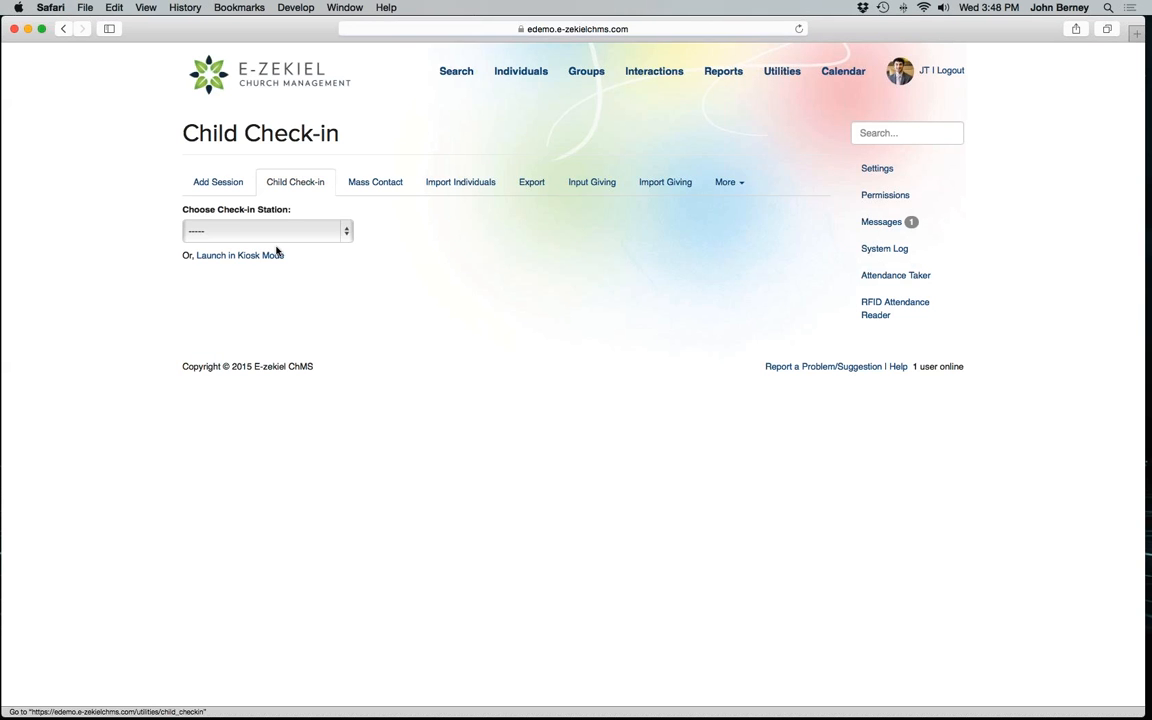
click(277, 238)
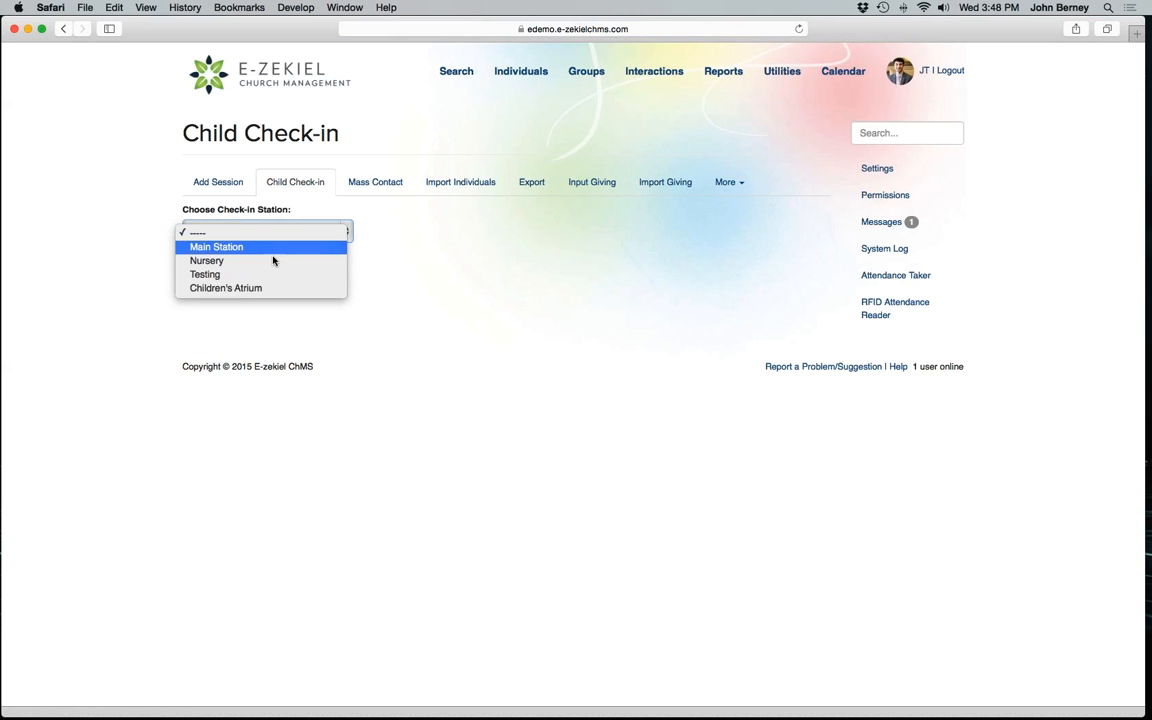
click(275, 260)
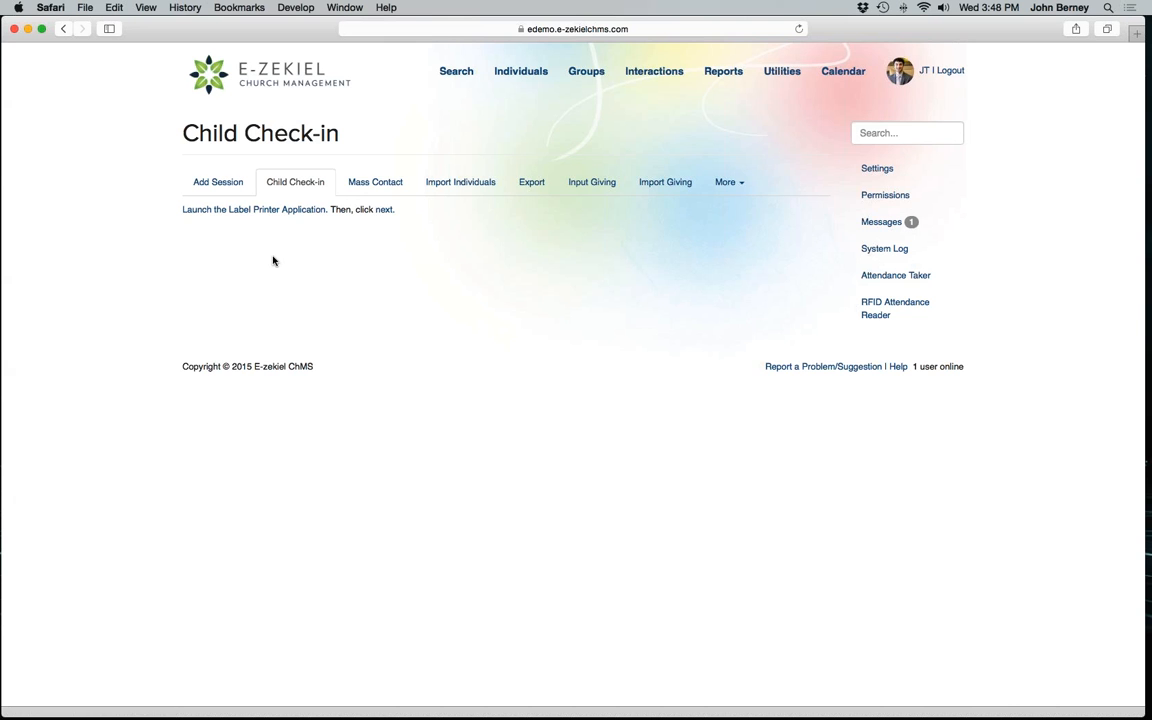
click(342, 216)
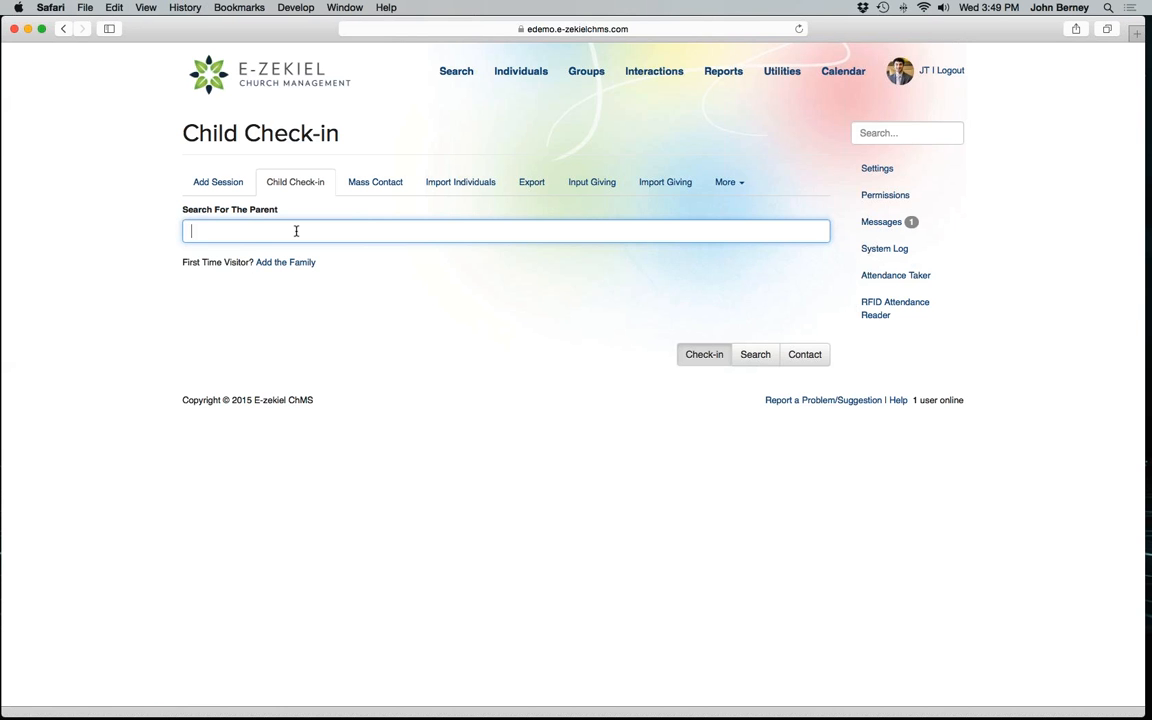
text(Ber)
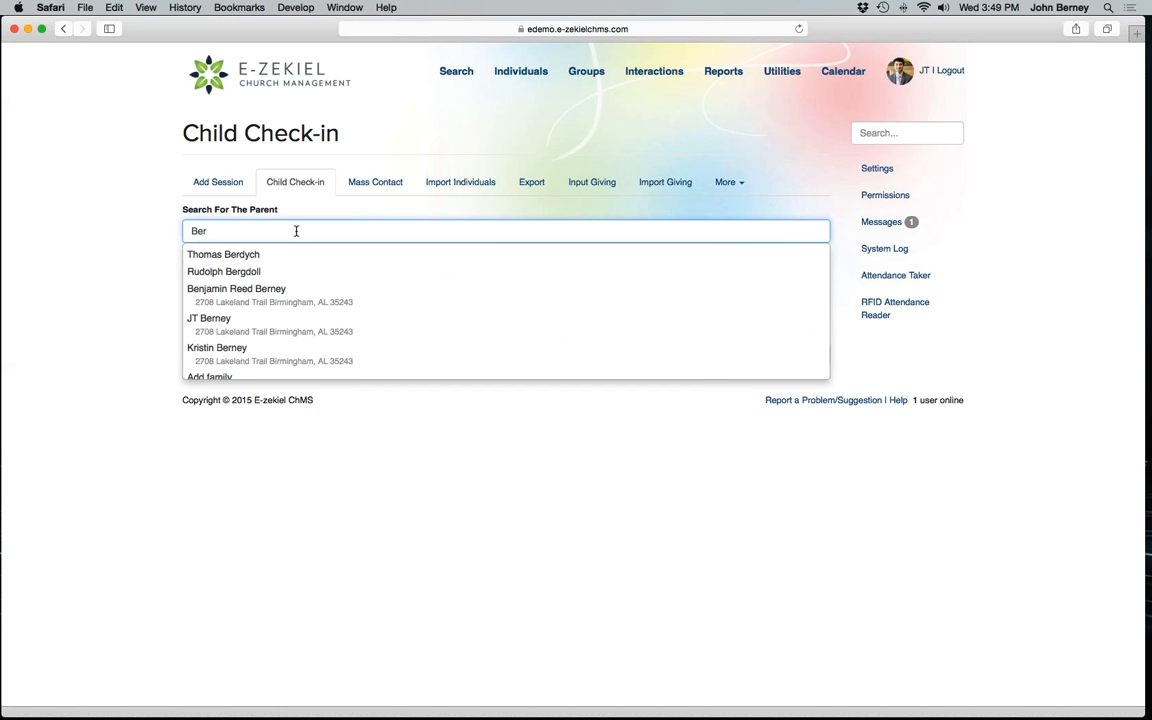
click(252, 322)
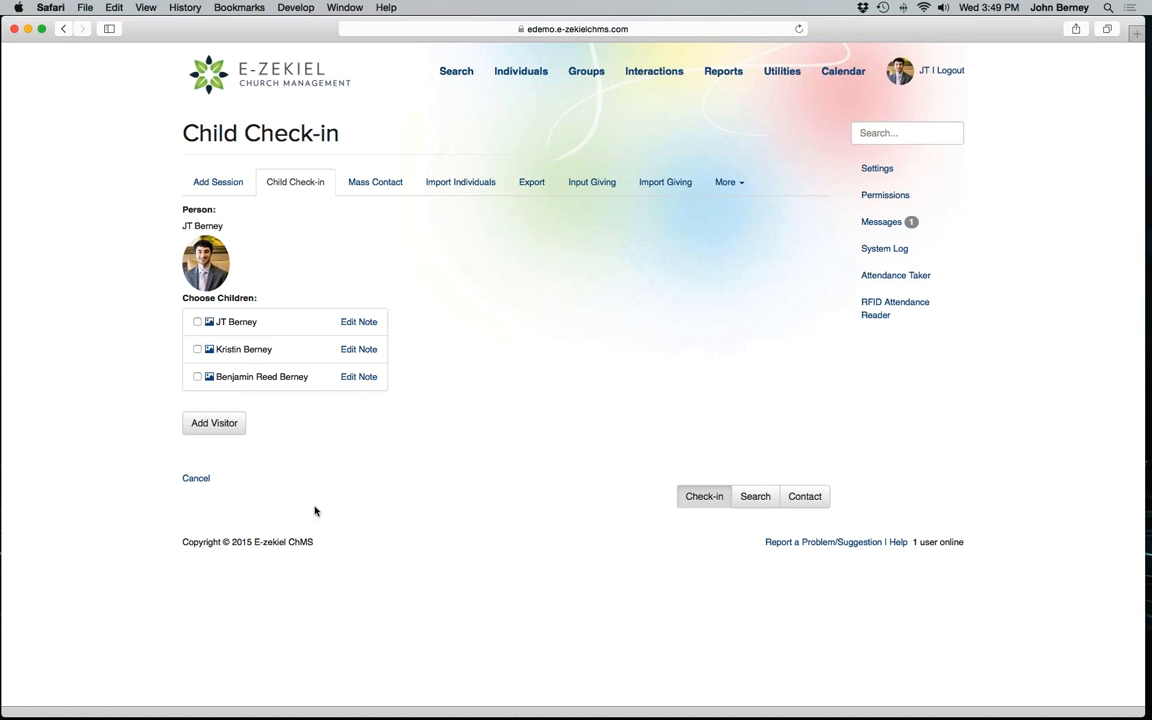
Save the third listed family member's allergy note and check that child into the Nursery group with one child label and one guardian label.
click(362, 378)
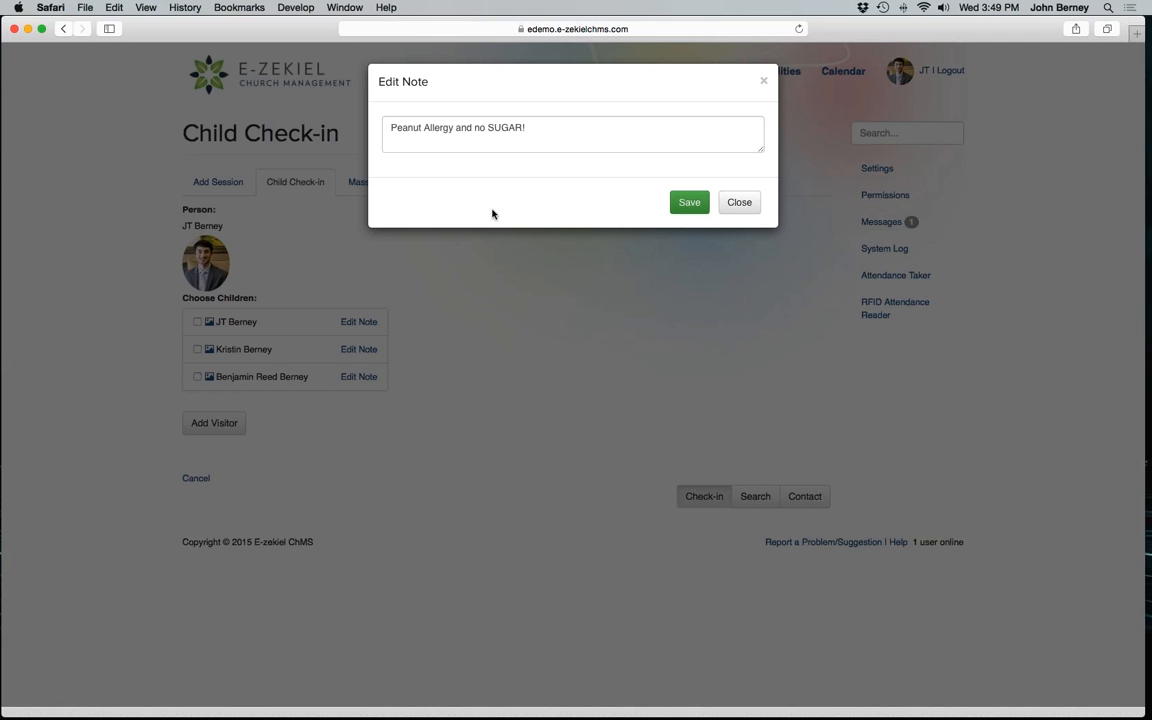
click(688, 206)
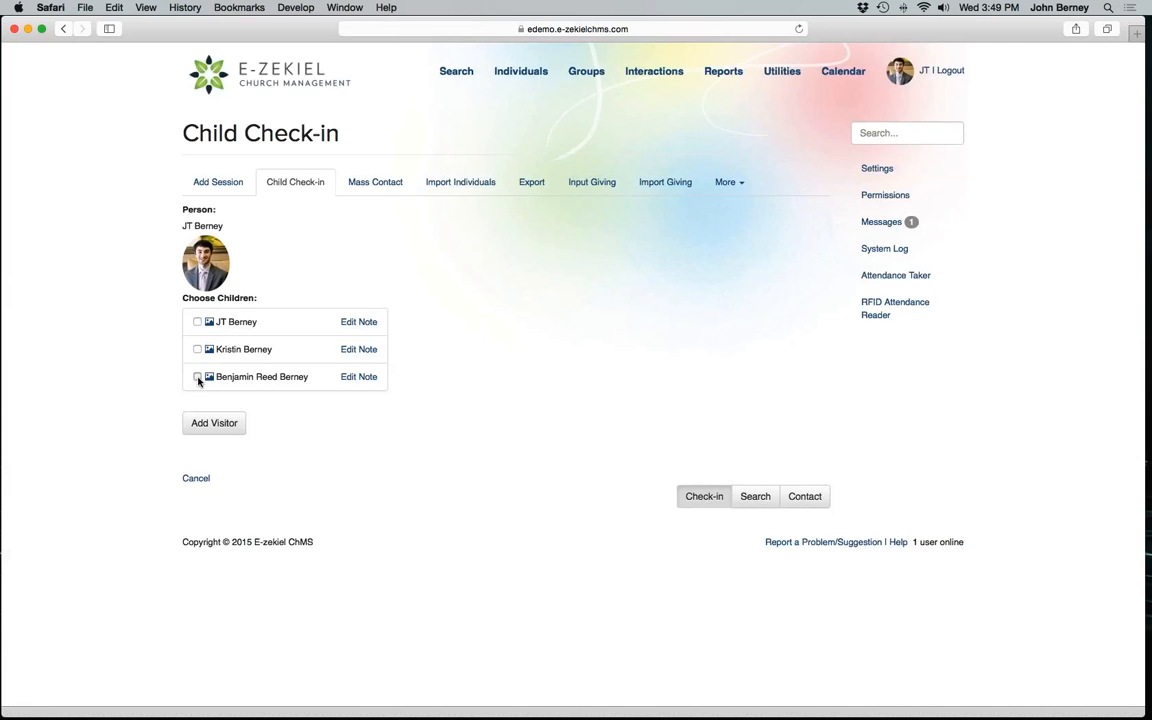
click(197, 377)
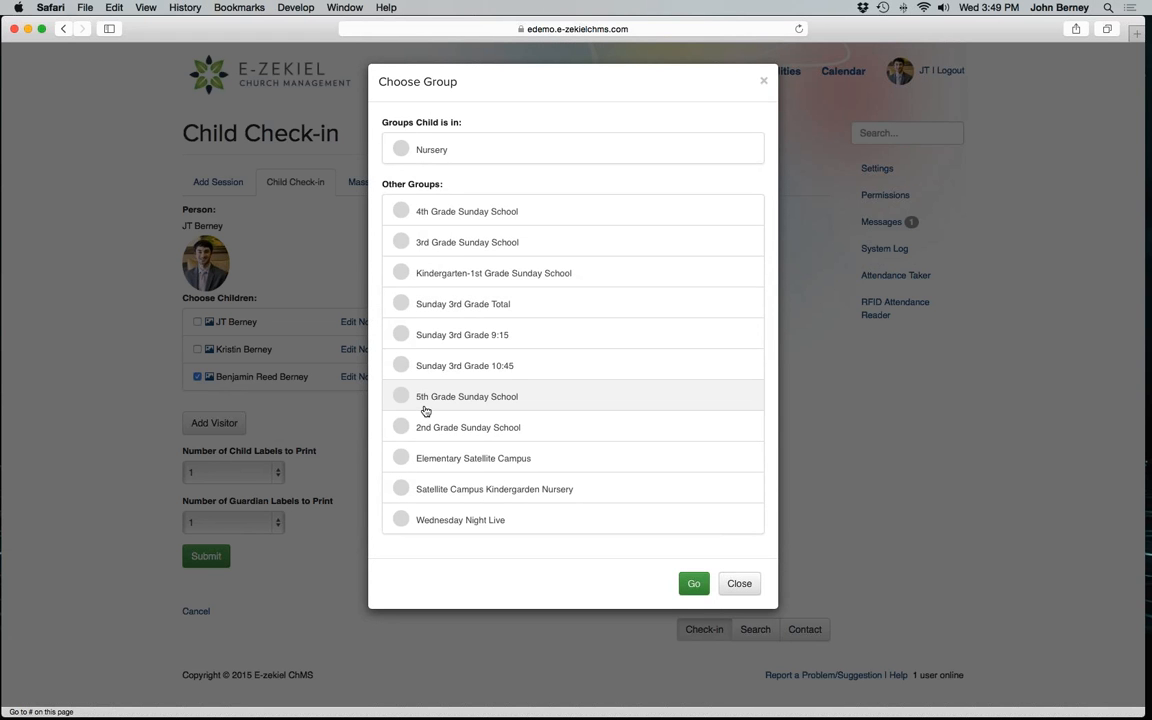
click(446, 168)
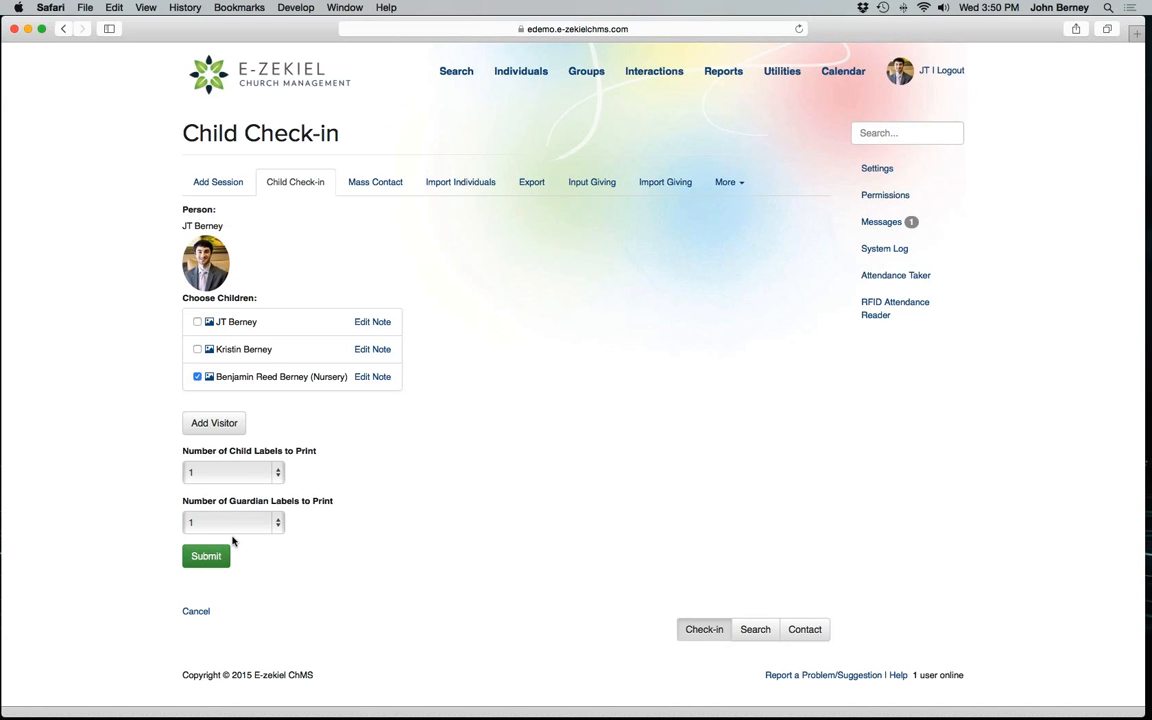
click(222, 564)
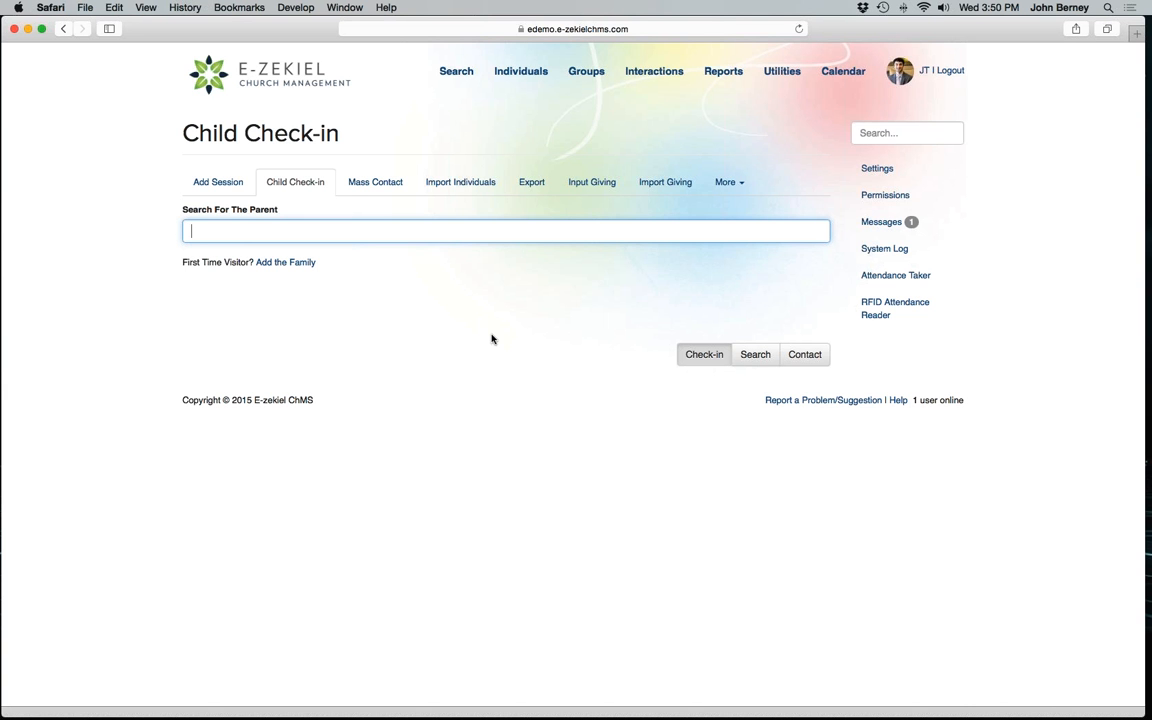
Search the currently checked-in children by the start of the child's first name and open the child's check-in details.
click(759, 363)
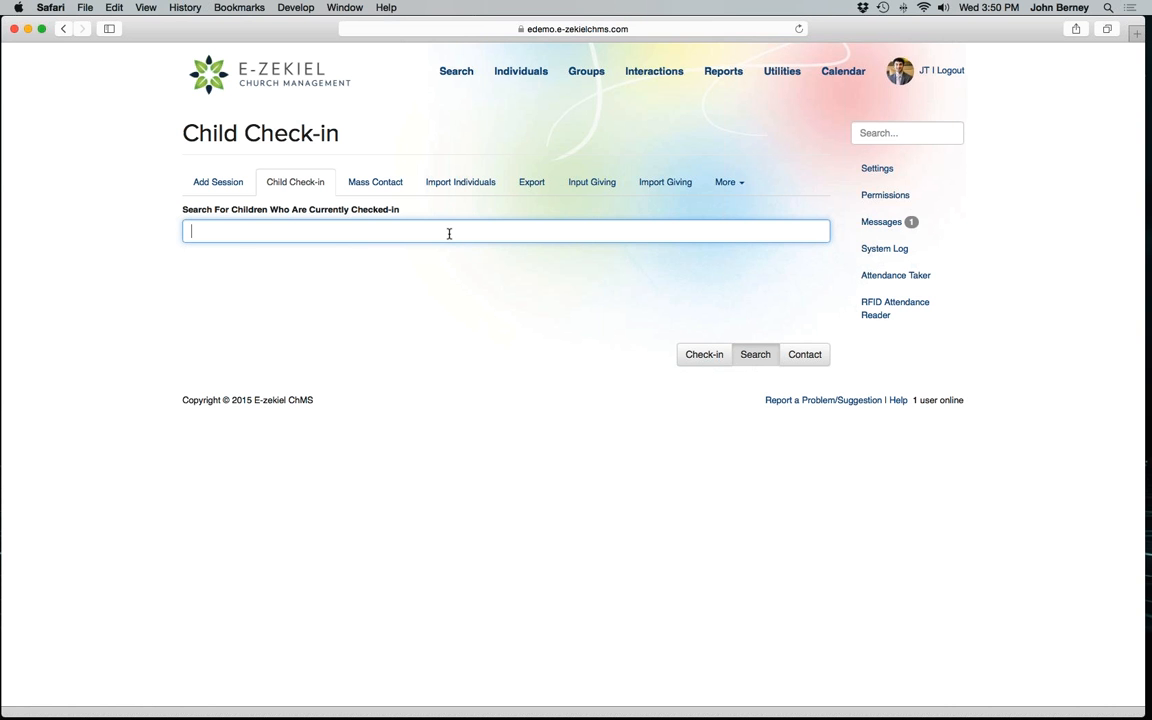
text(ben)
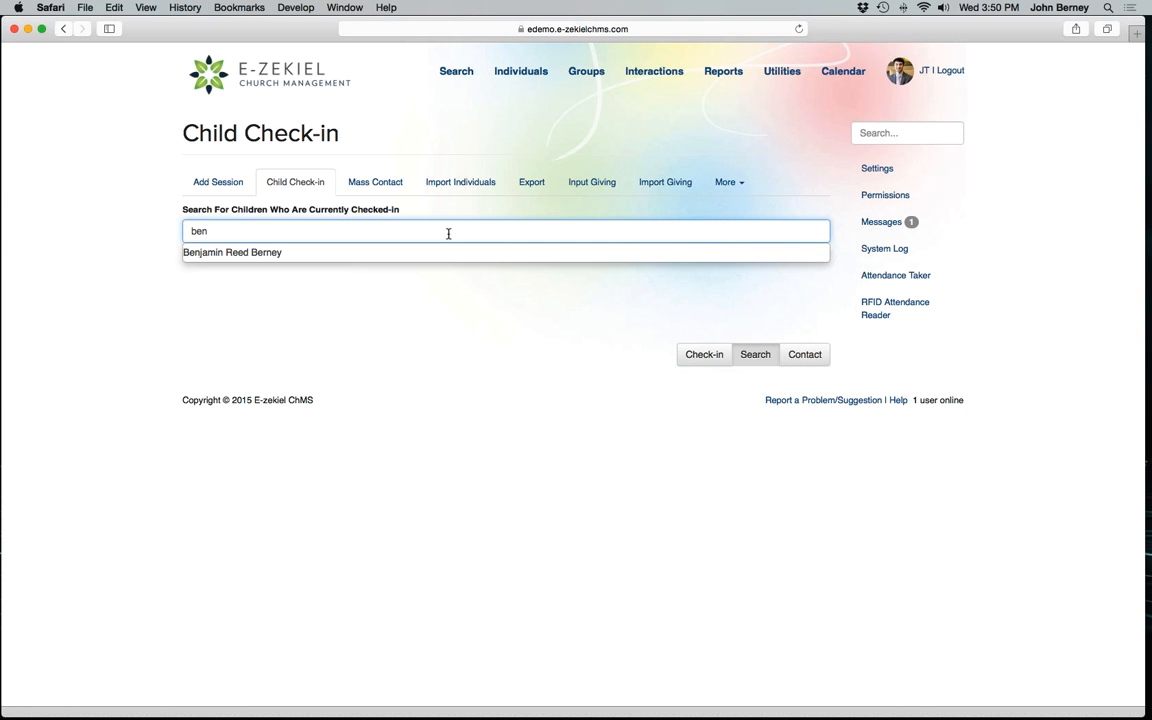
click(265, 257)
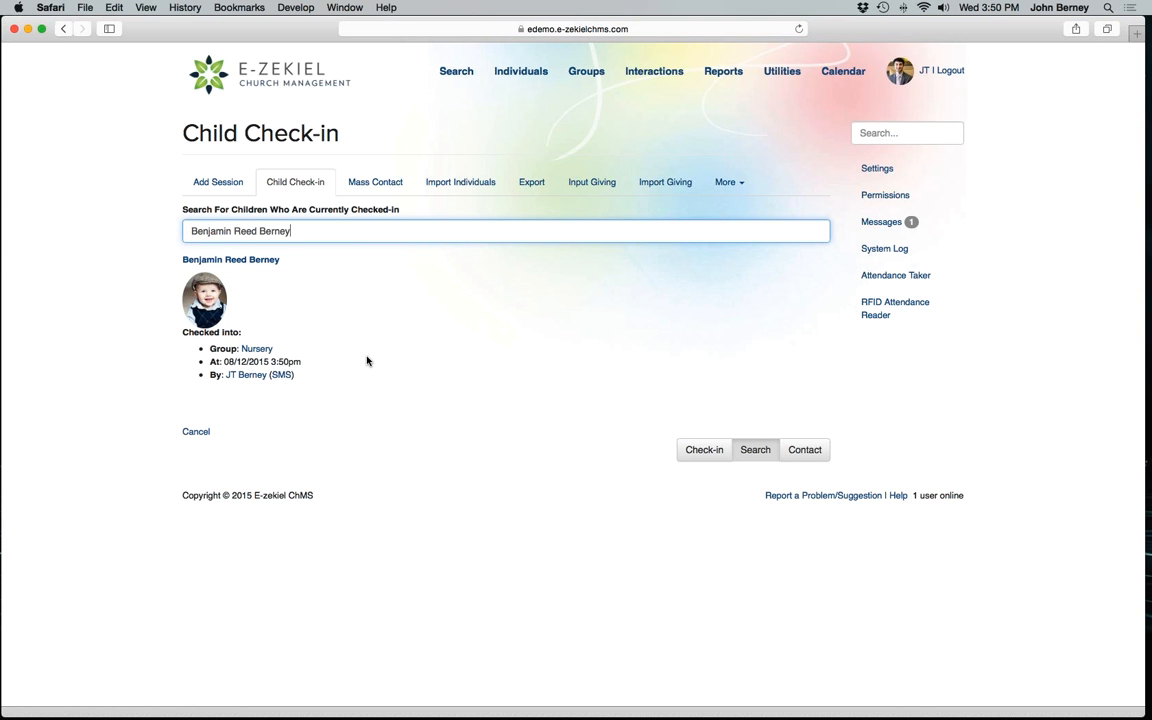
Send the parent who checked in the child an SMS reading "Come Get" followed by the child's nickname, and close the confirmation.
click(283, 375)
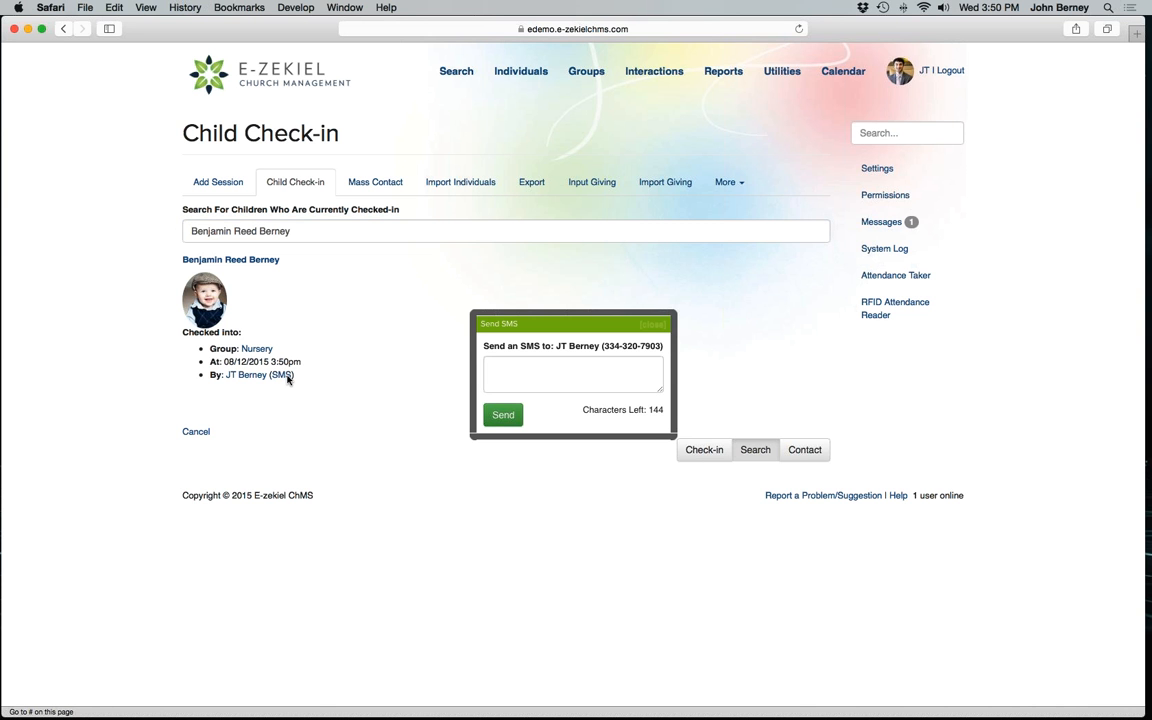
click(550, 373)
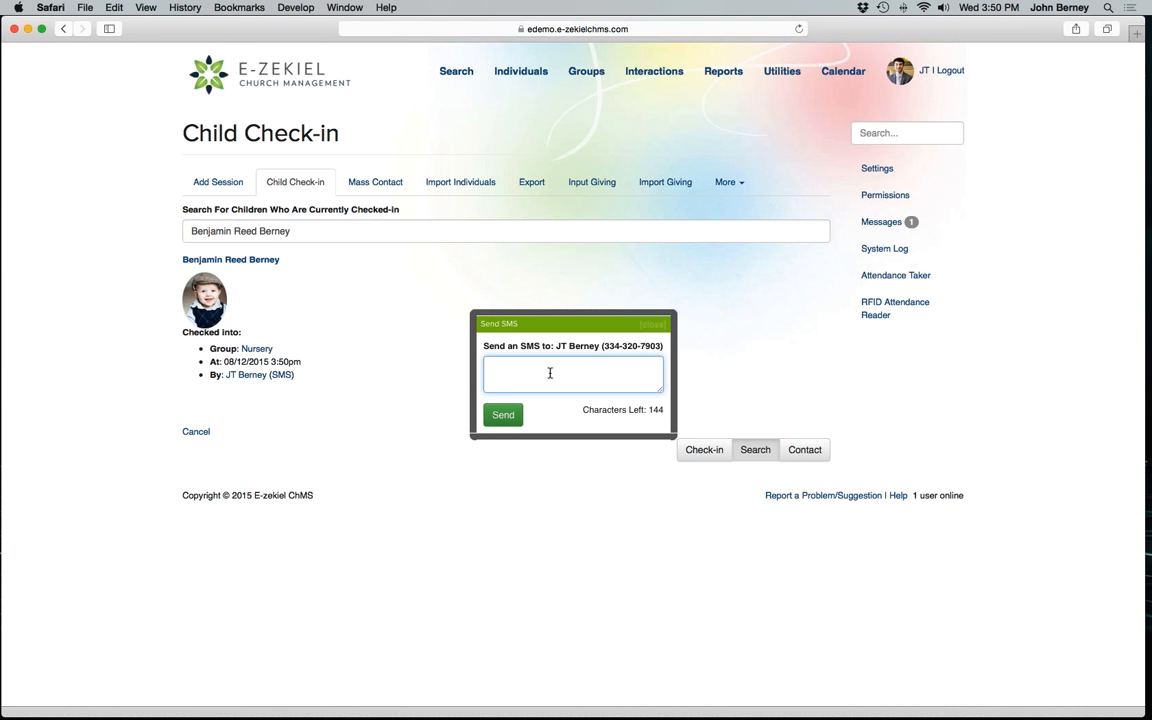
text(Come Get Benji.)
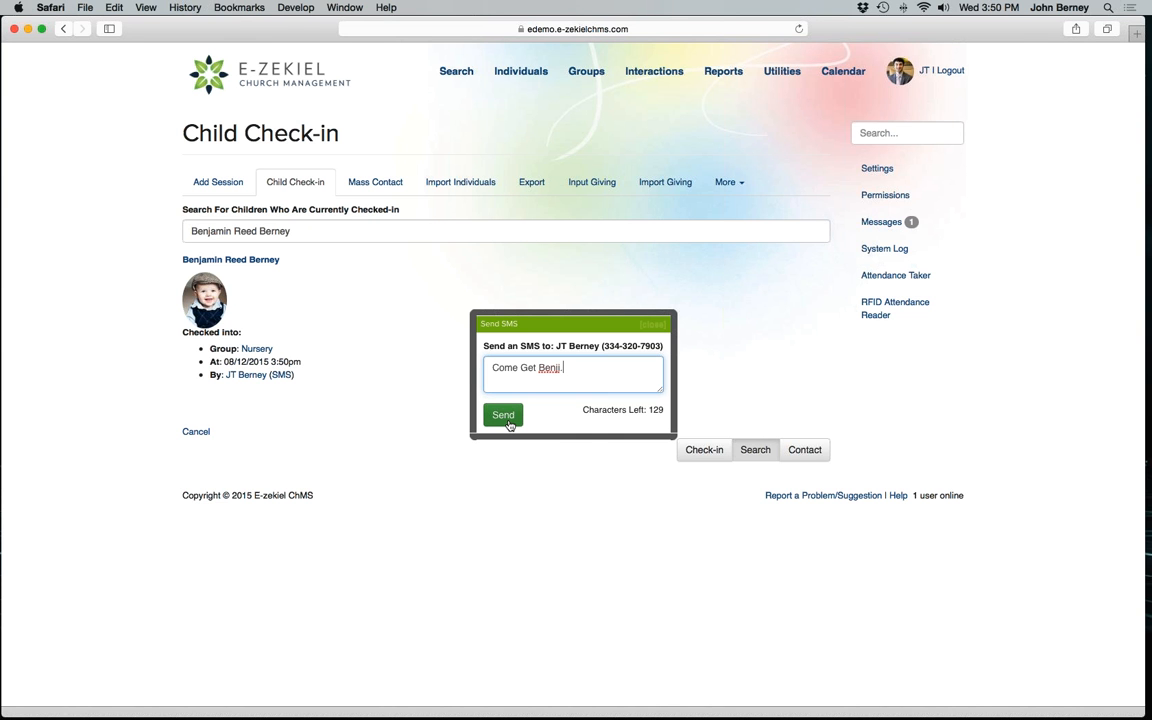
click(503, 415)
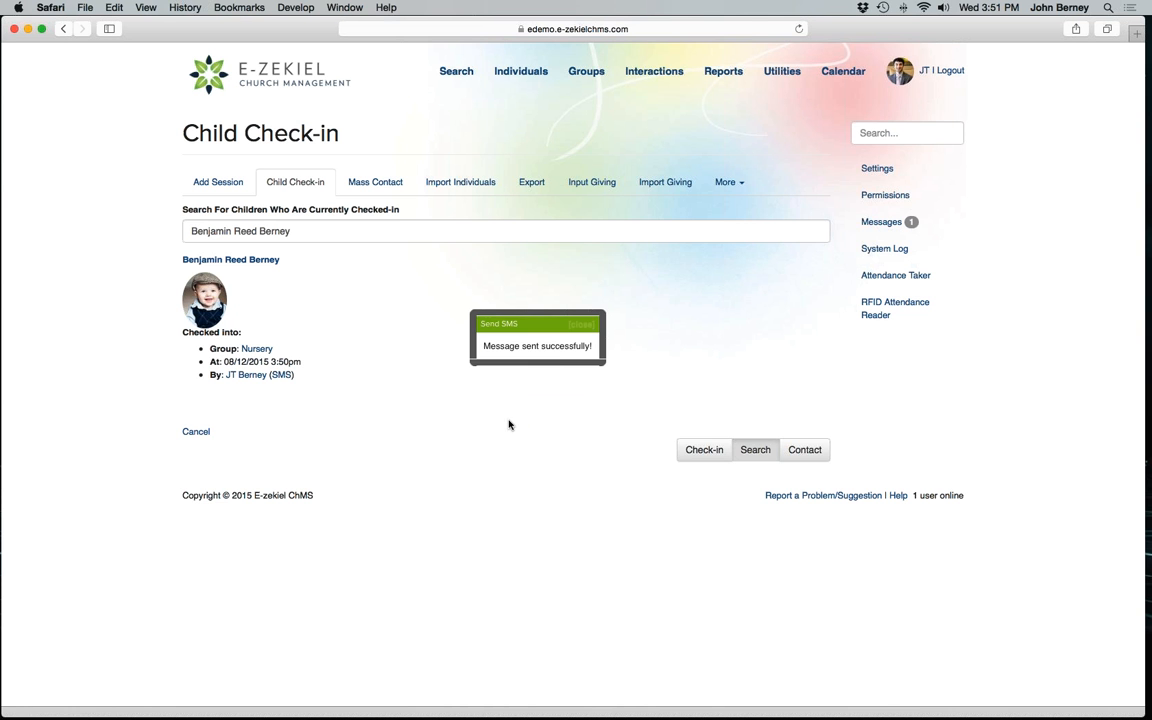
click(577, 325)
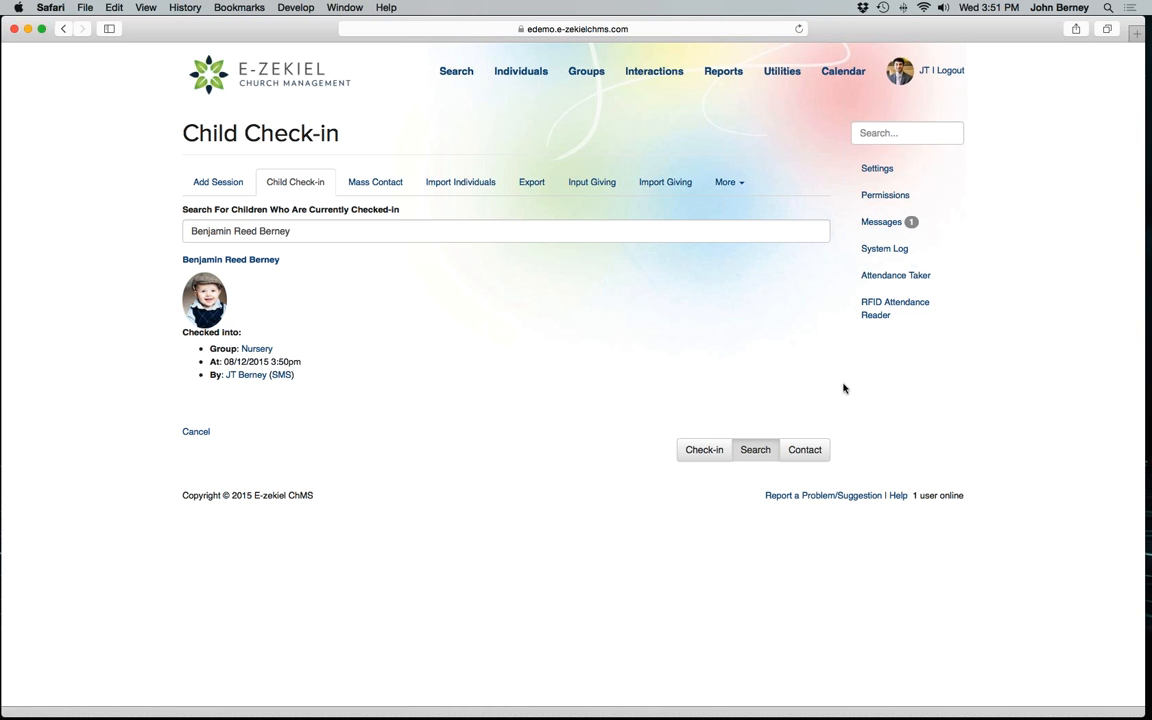
Look up the Nursery group for contact, view its checked-in children and the parents' SMS message form, and cancel without sending.
click(817, 451)
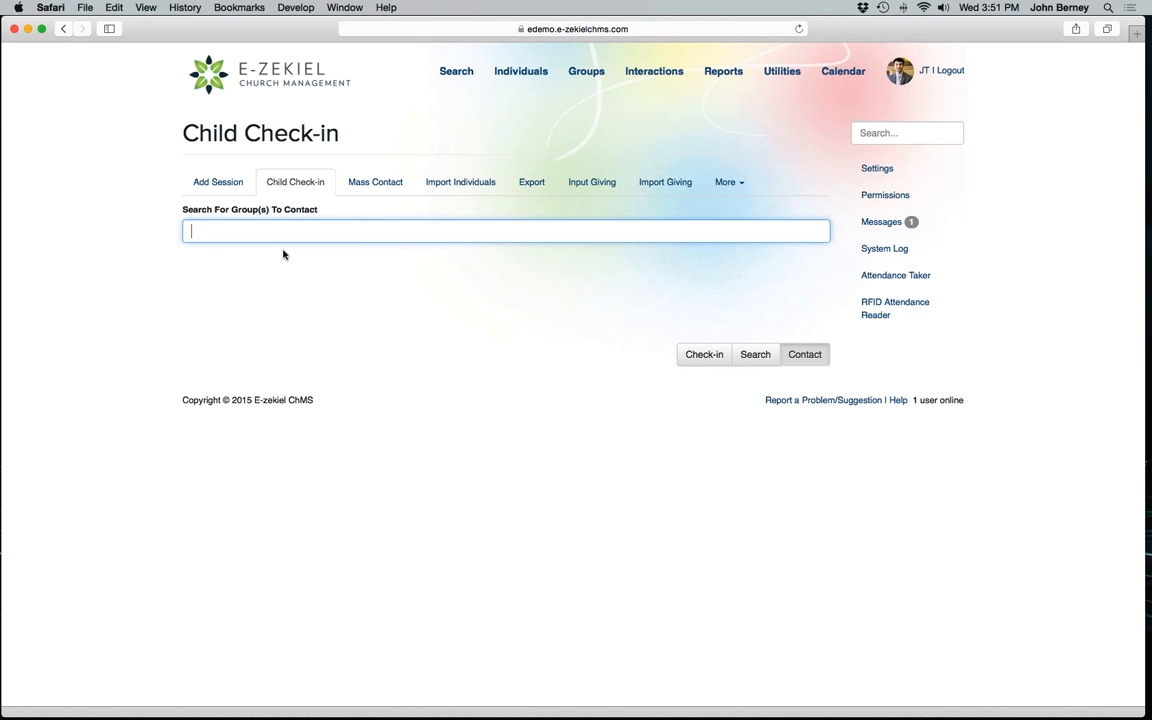
text(nurs)
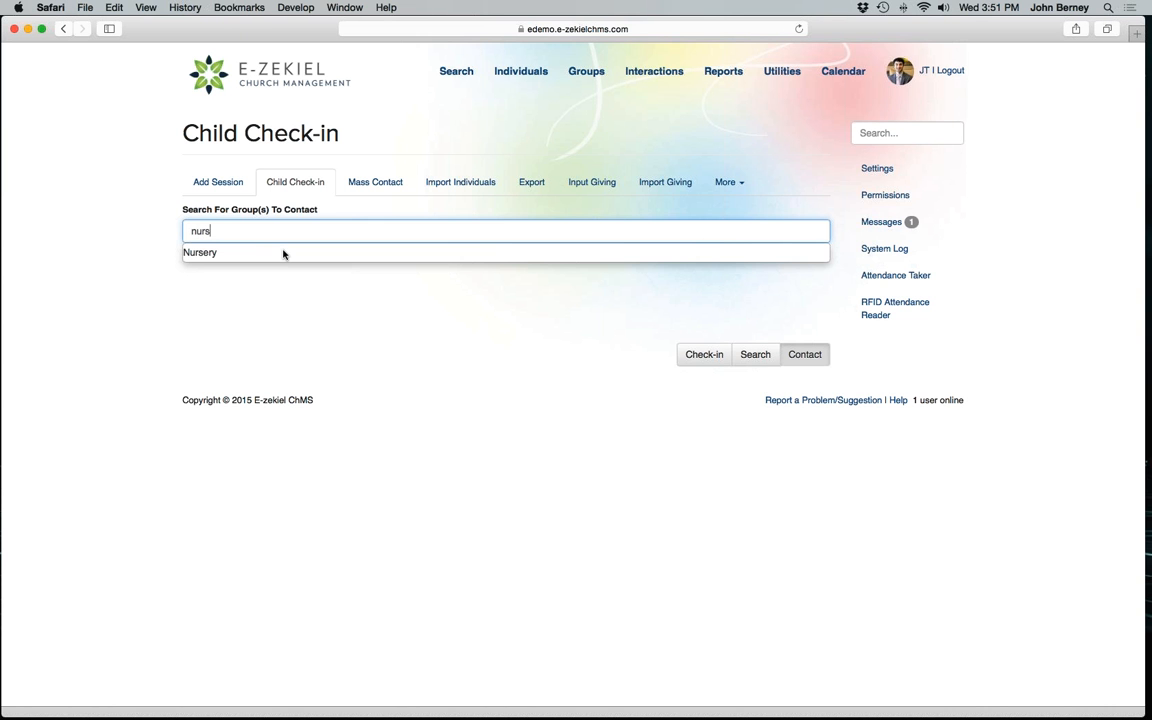
click(210, 255)
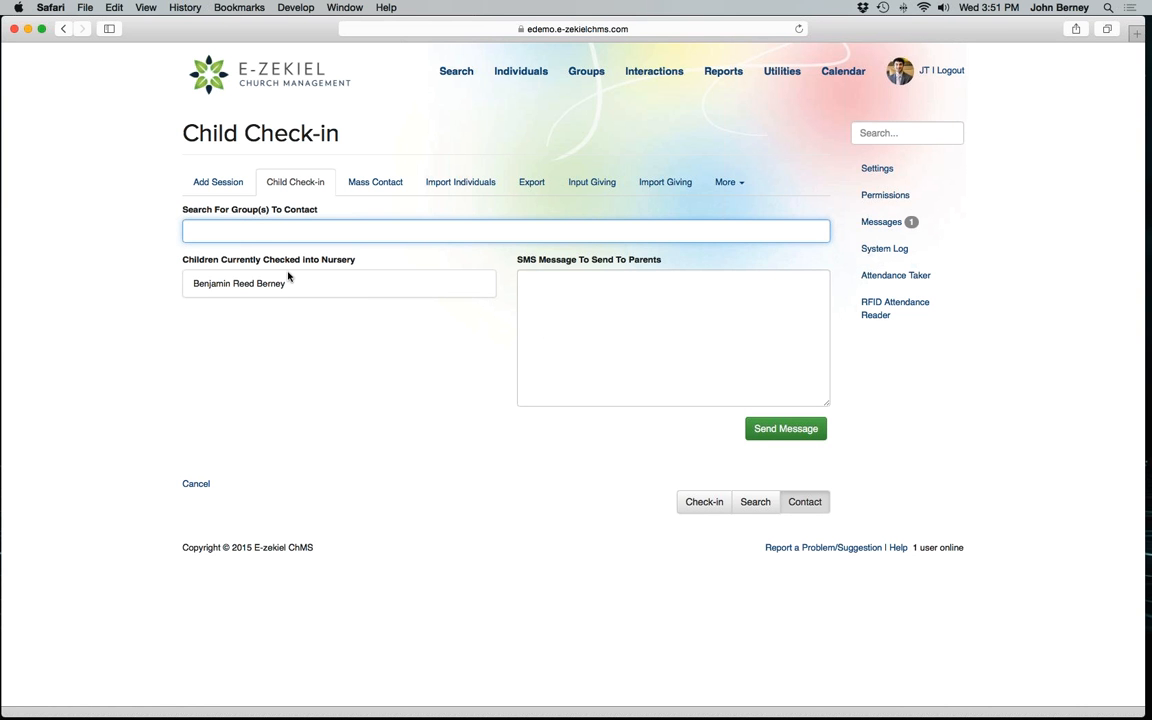
click(559, 280)
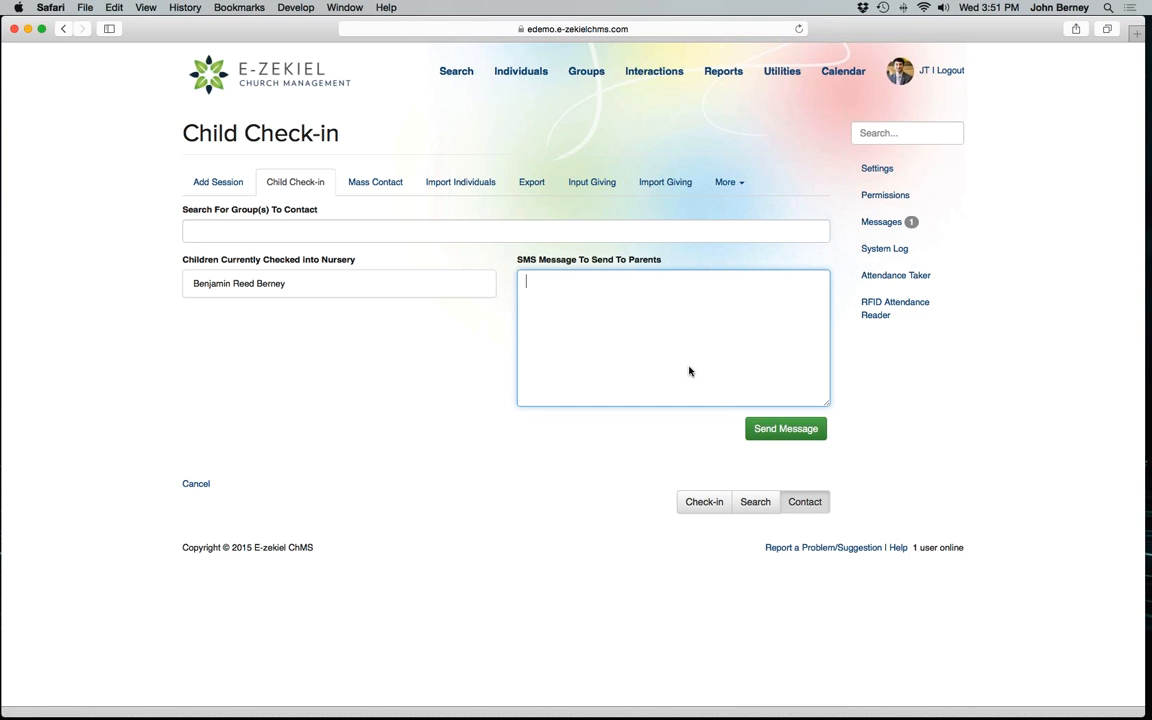
click(197, 484)
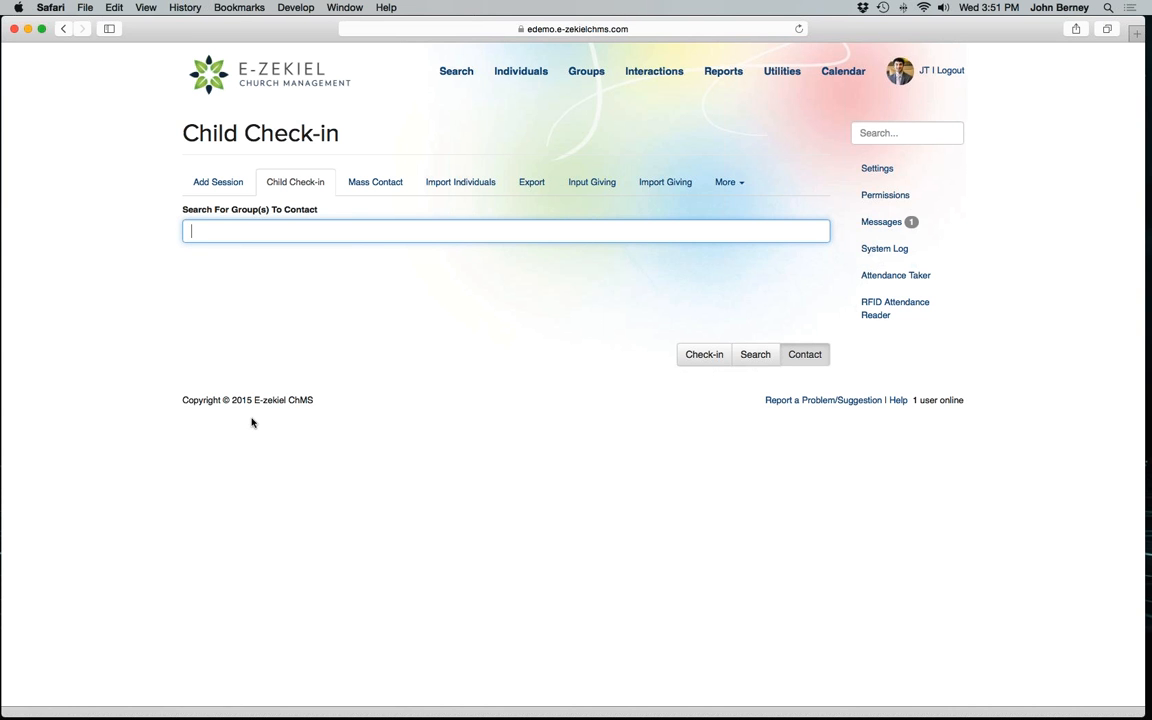
Launch Child Check-in in kiosk mode with the Nursery station and continue past the label printer prompt to the family search.
click(290, 184)
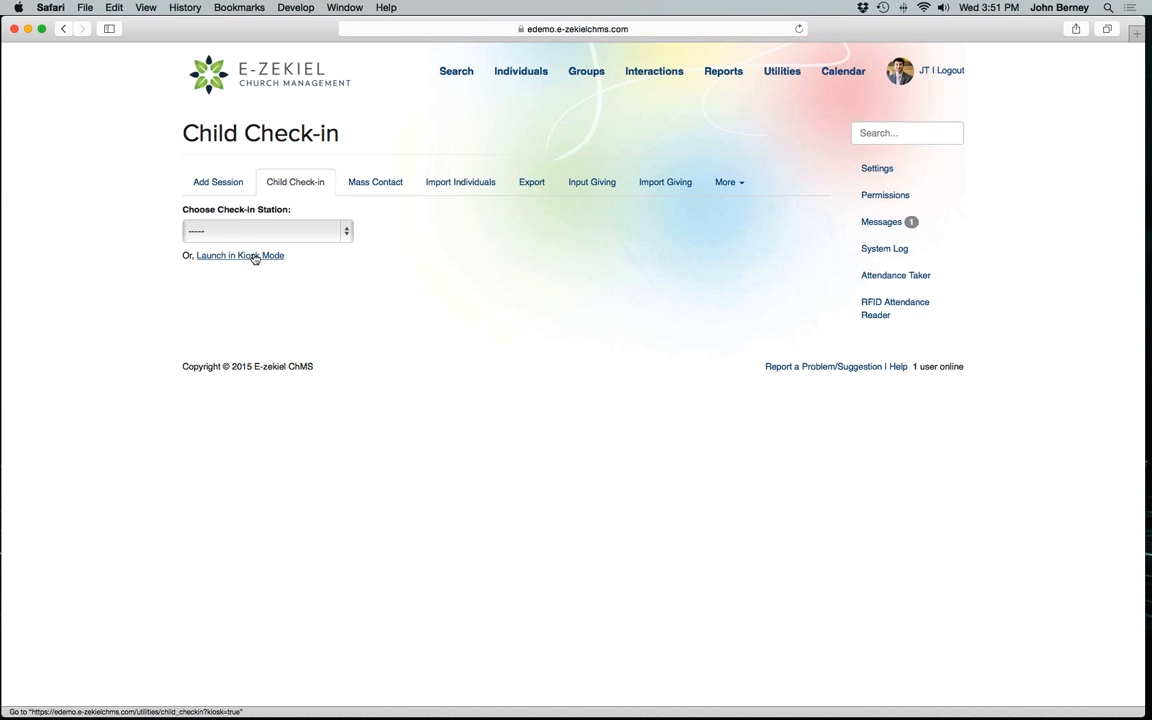
click(294, 184)
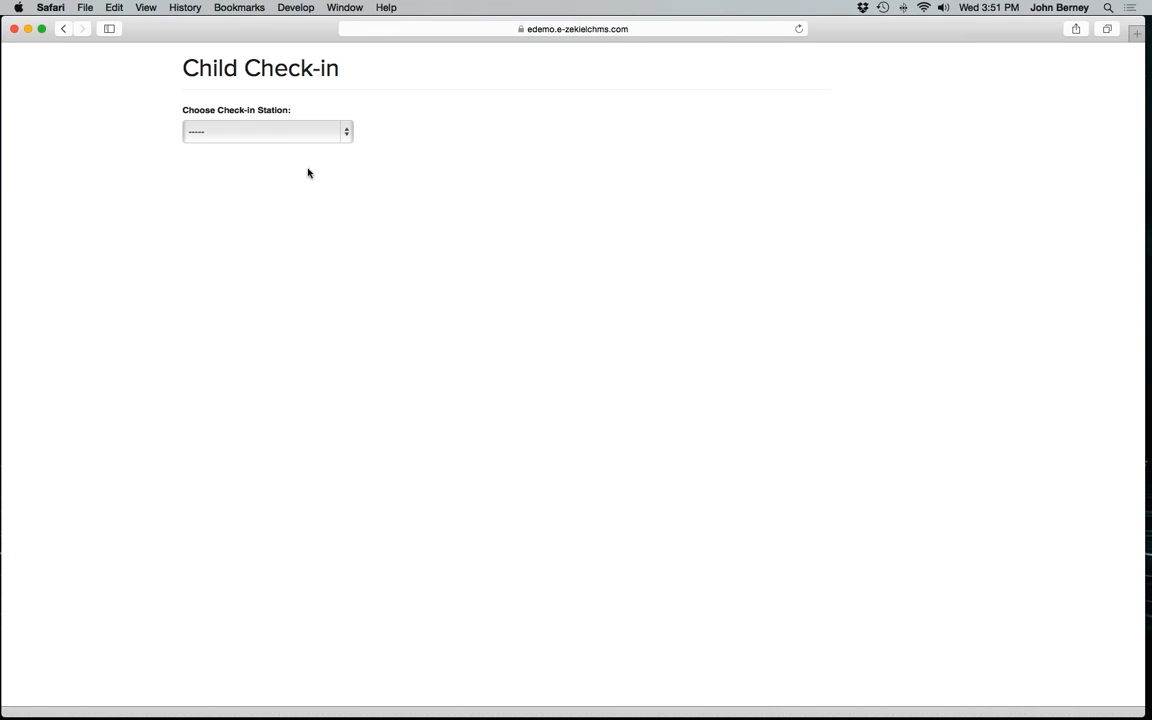
click(298, 139)
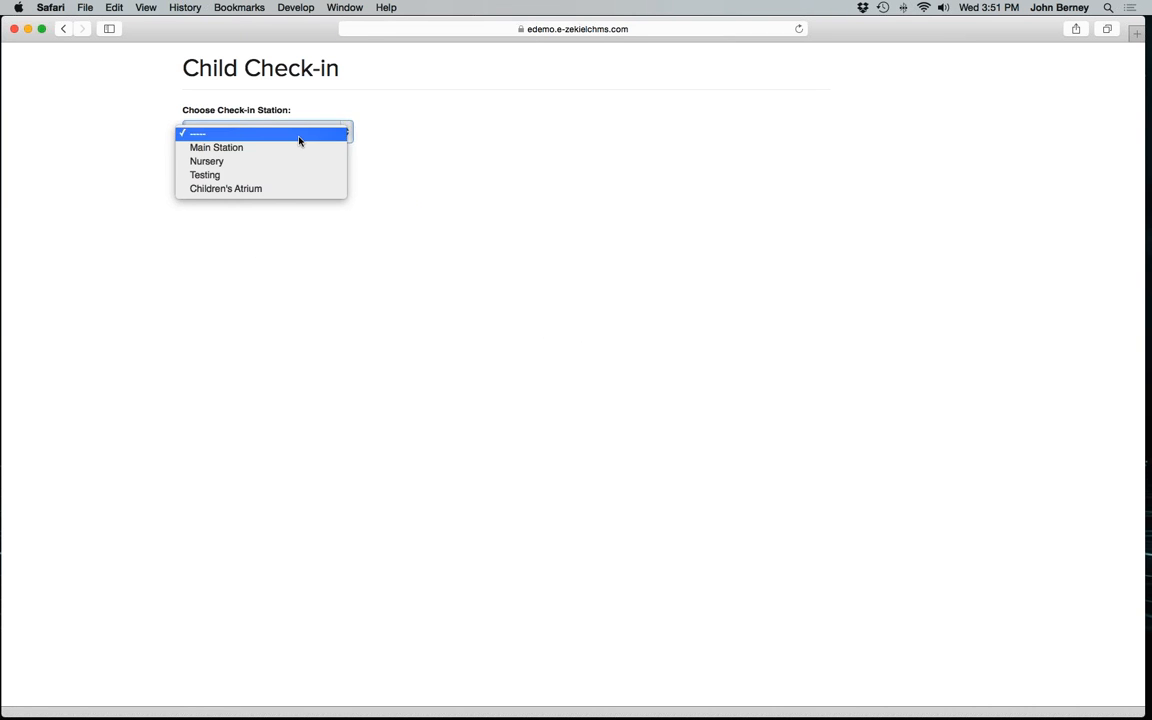
click(293, 160)
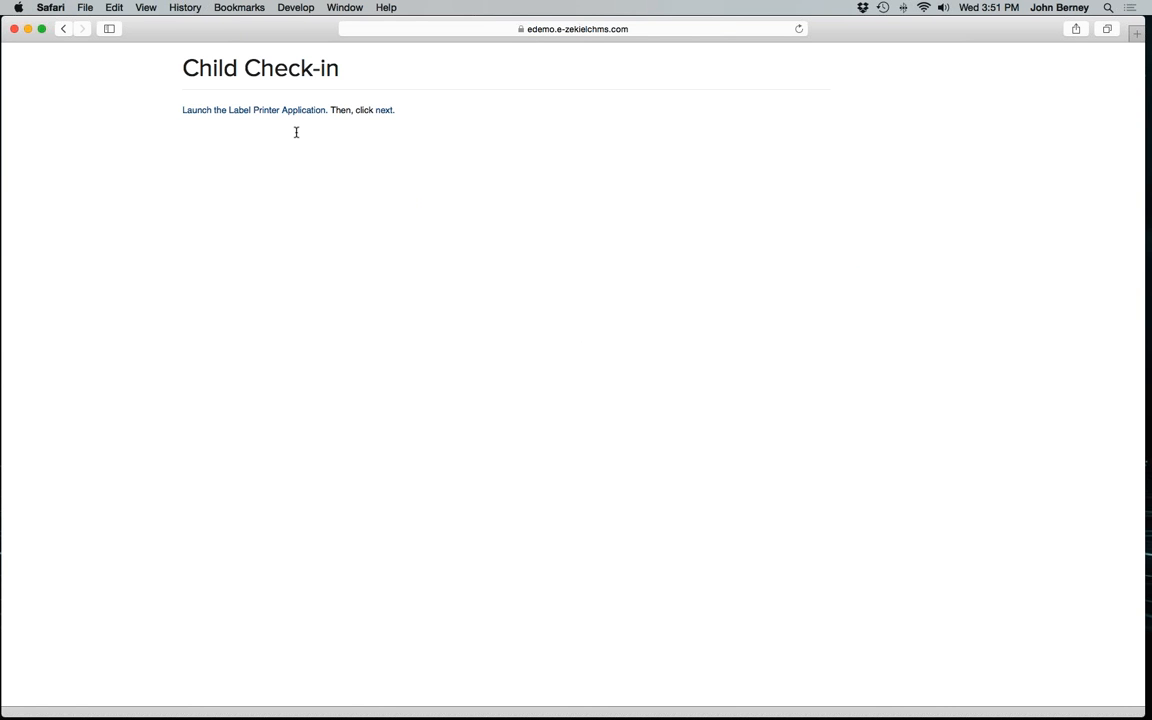
click(384, 110)
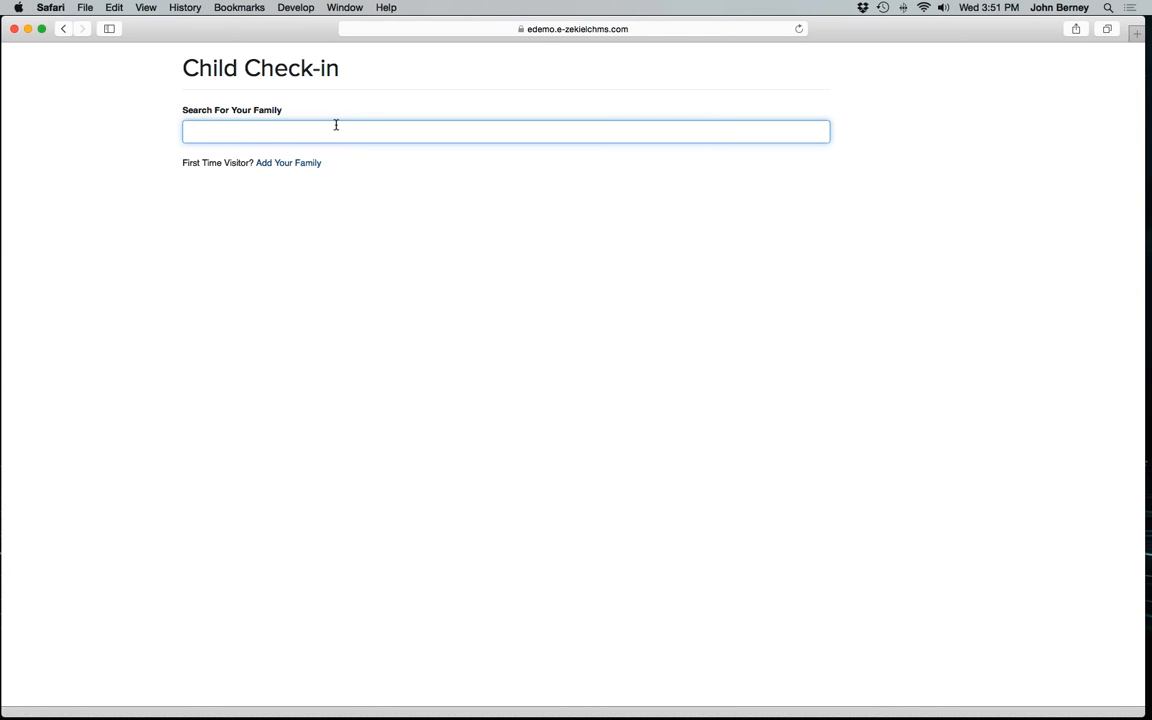
Search for the family in the kiosk by the start of the last name and select the father to list the family members.
text(bern)
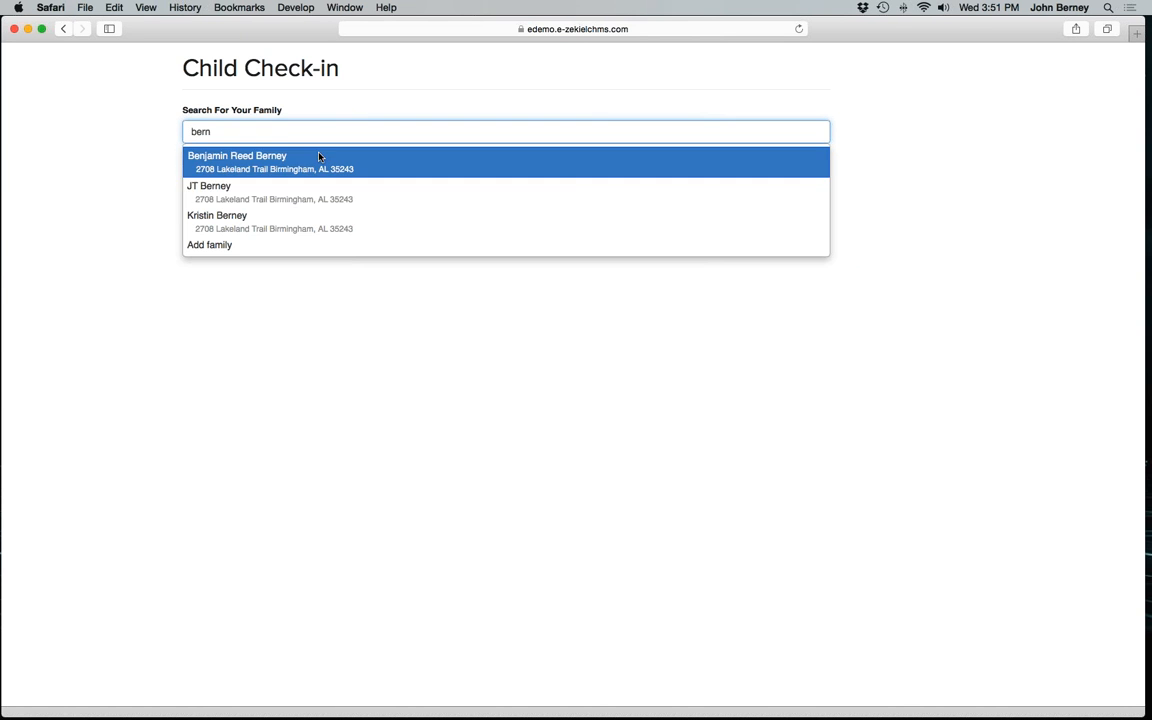
click(272, 199)
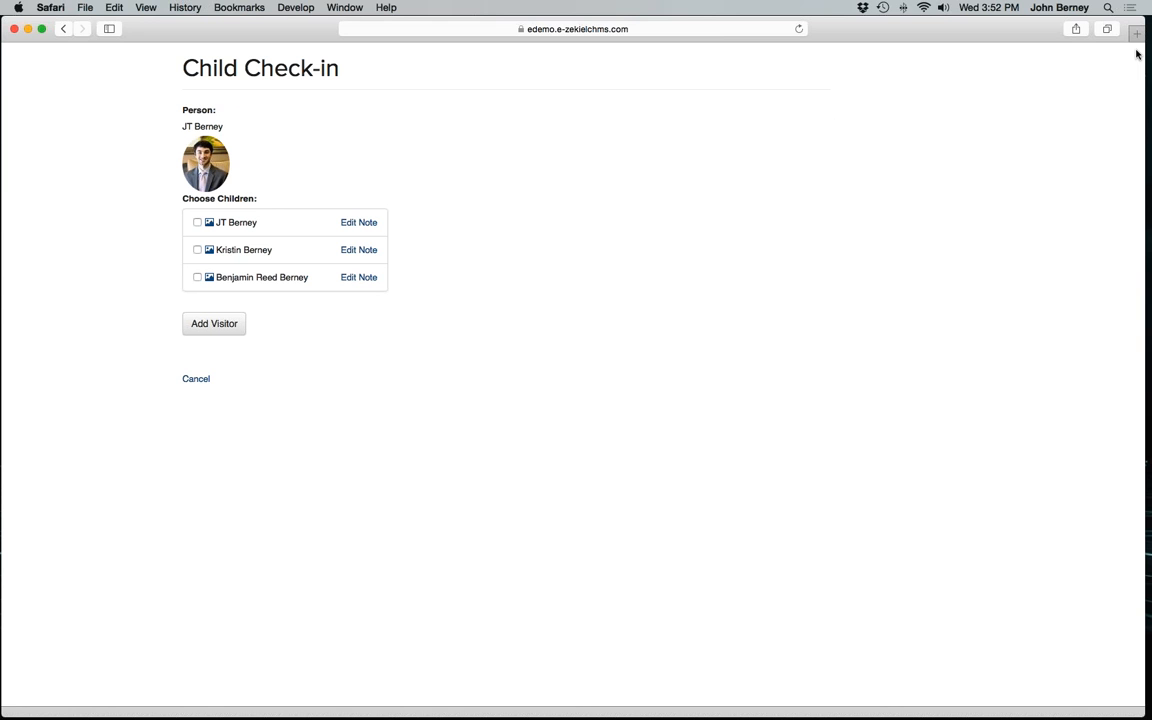
key(super+Tab)
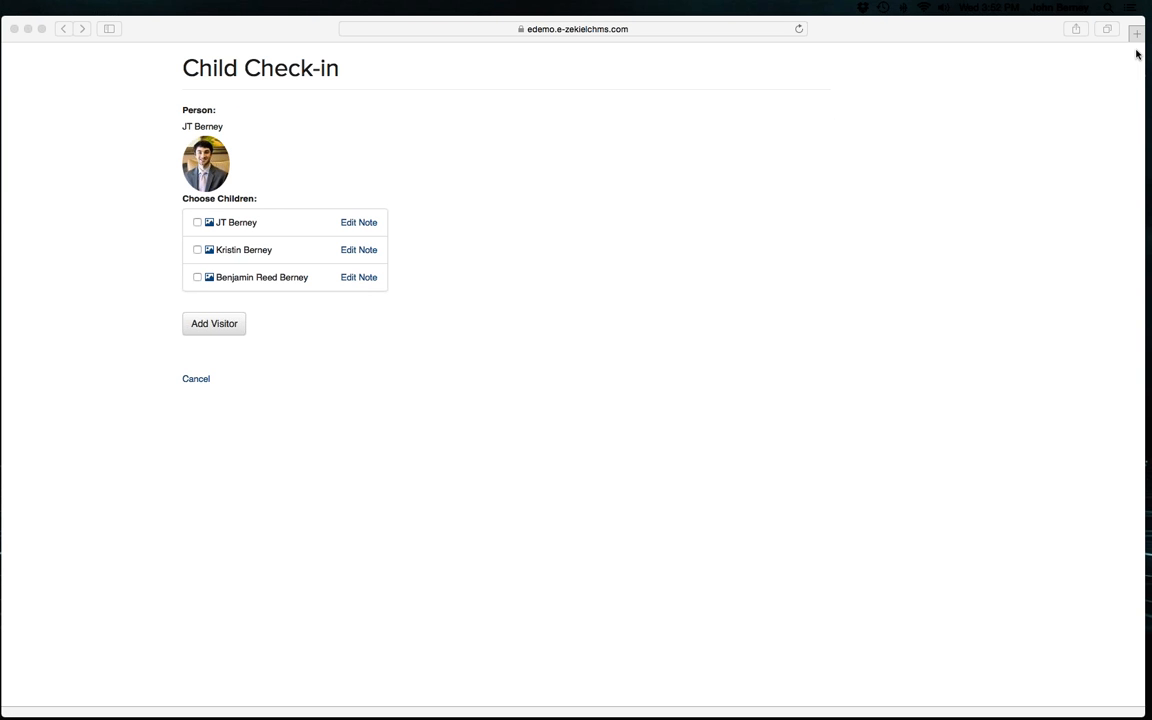